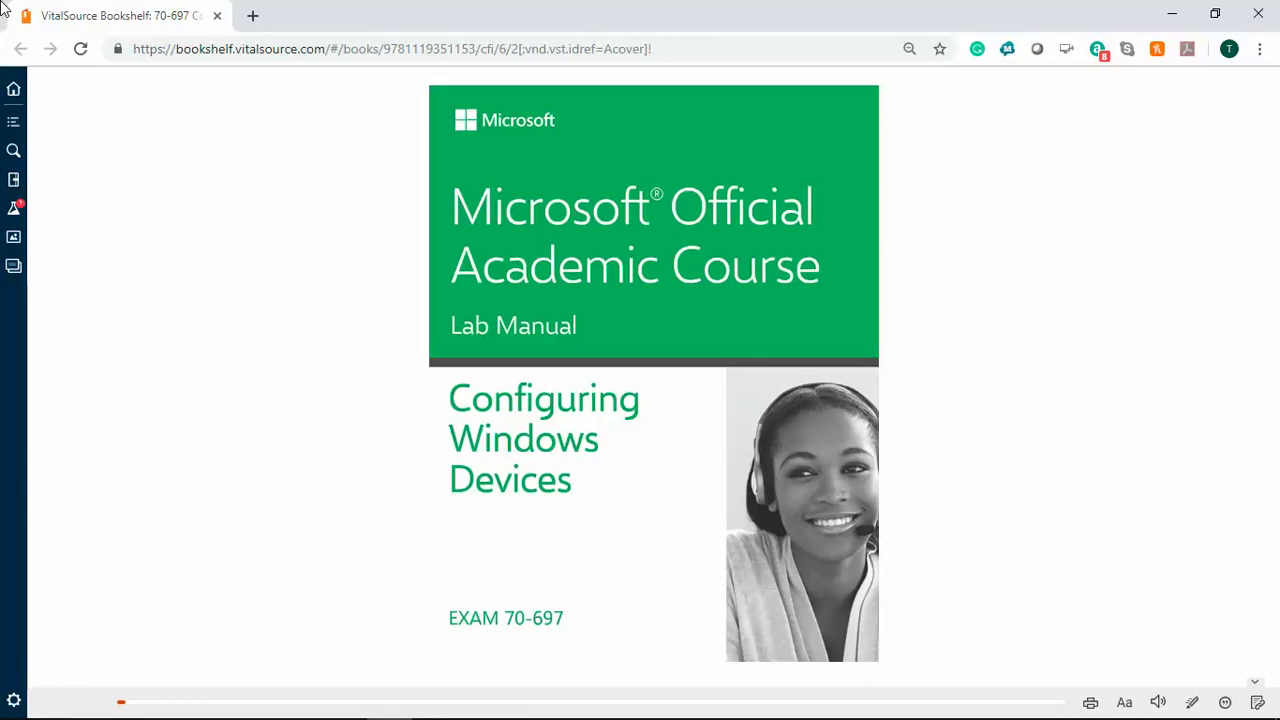
Jump to the beginning of LAB 2 from the book's Table of Contents.
{"action": "left_click", "coordinate": [17, 128]}
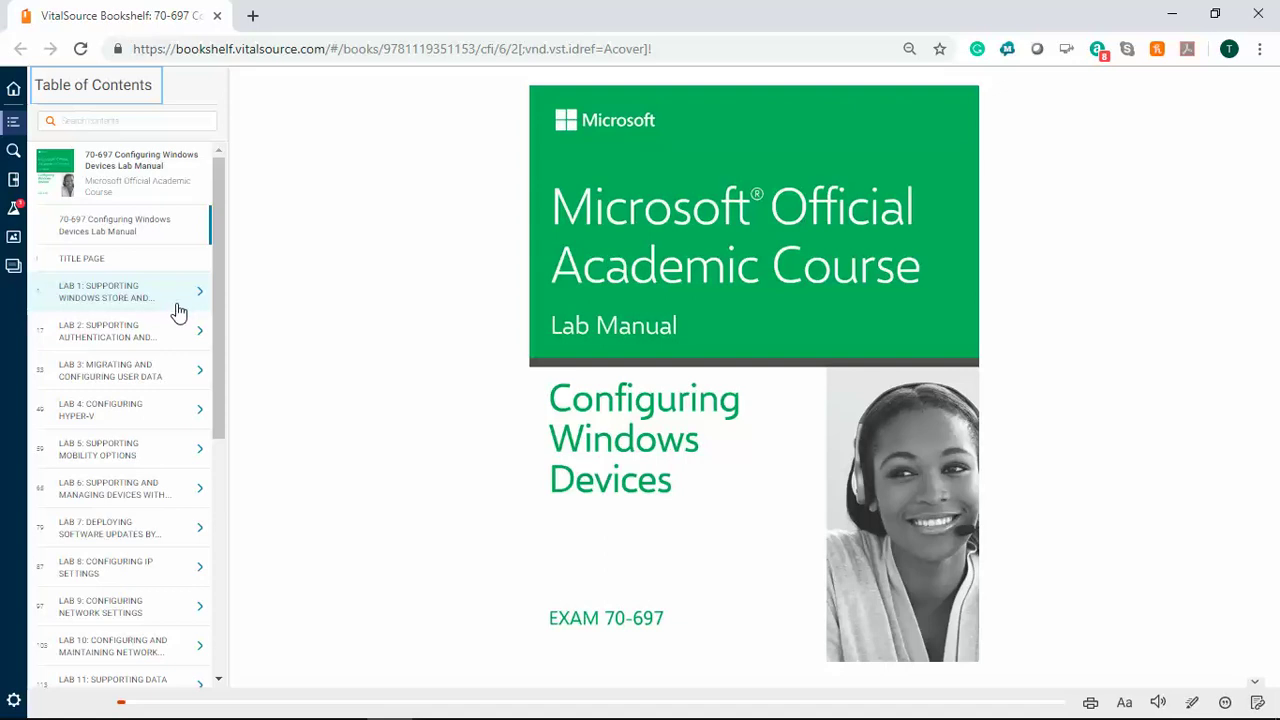
{"action": "left_click", "coordinate": [164, 337]}
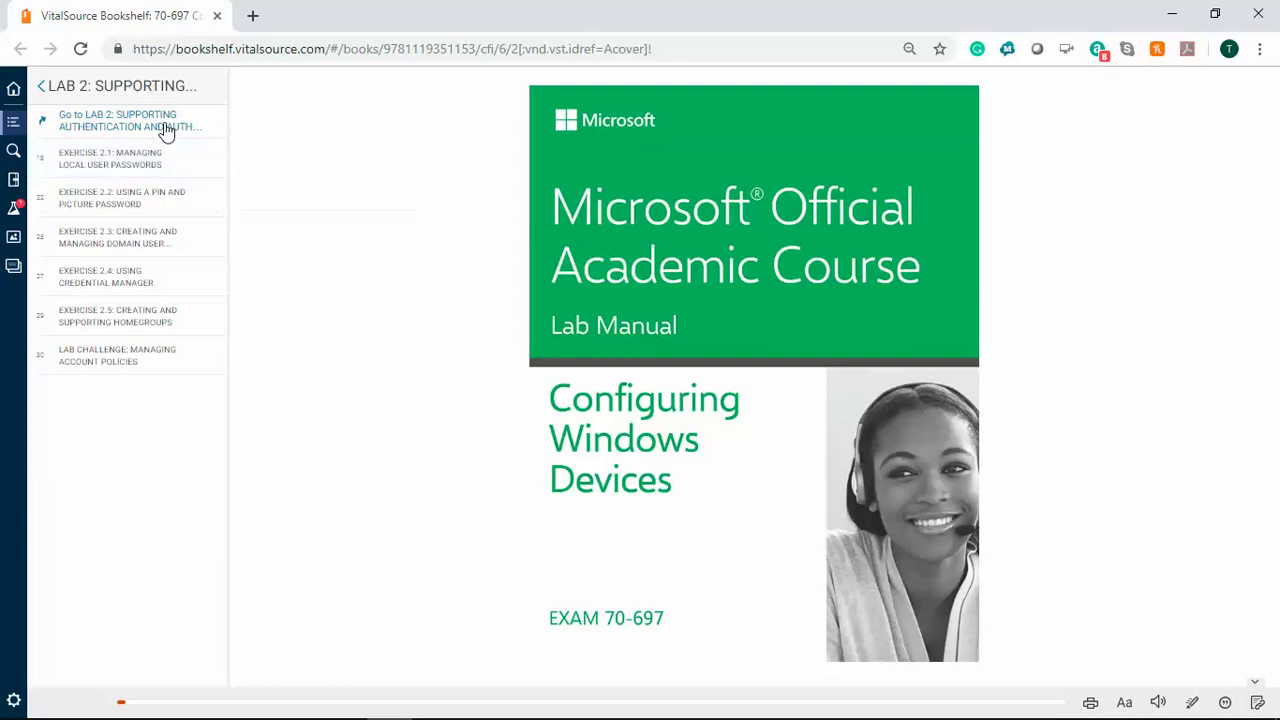
{"action": "left_click", "coordinate": [164, 124]}
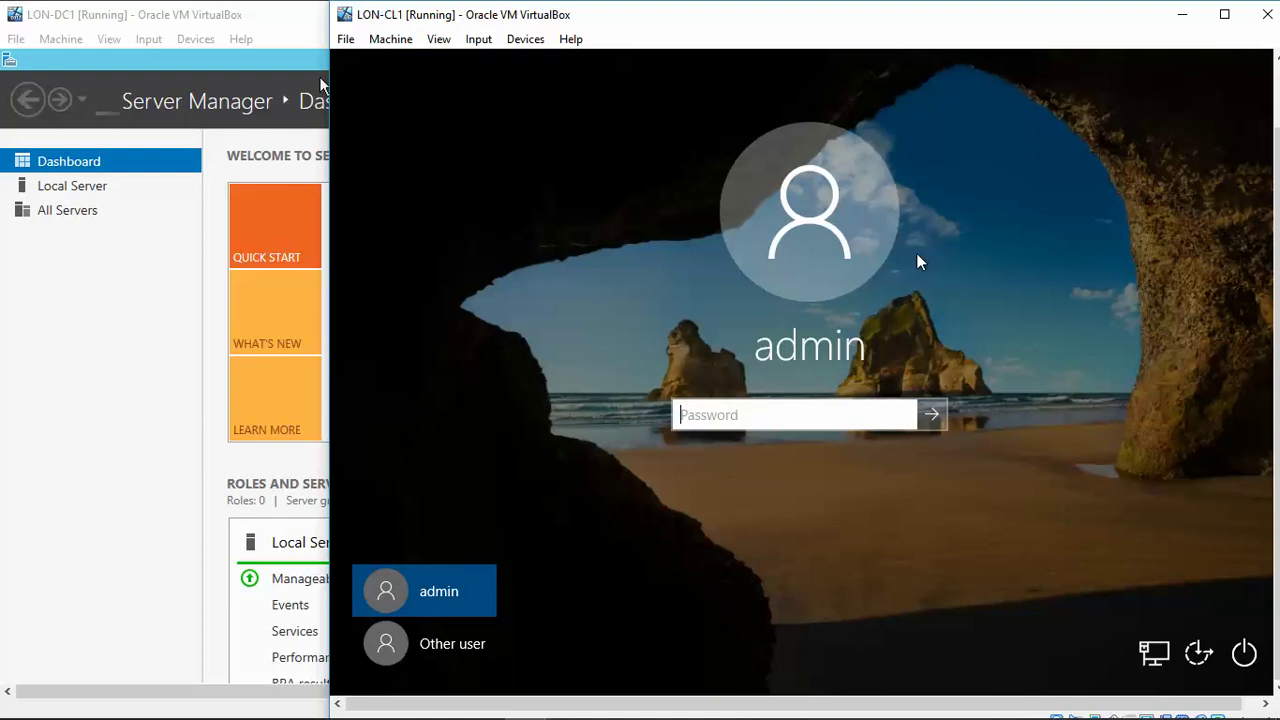
Sign in to LON-CL1 as Other user with the contoso\administrator account and its password.
{"action": "left_click", "coordinate": [448, 648]}
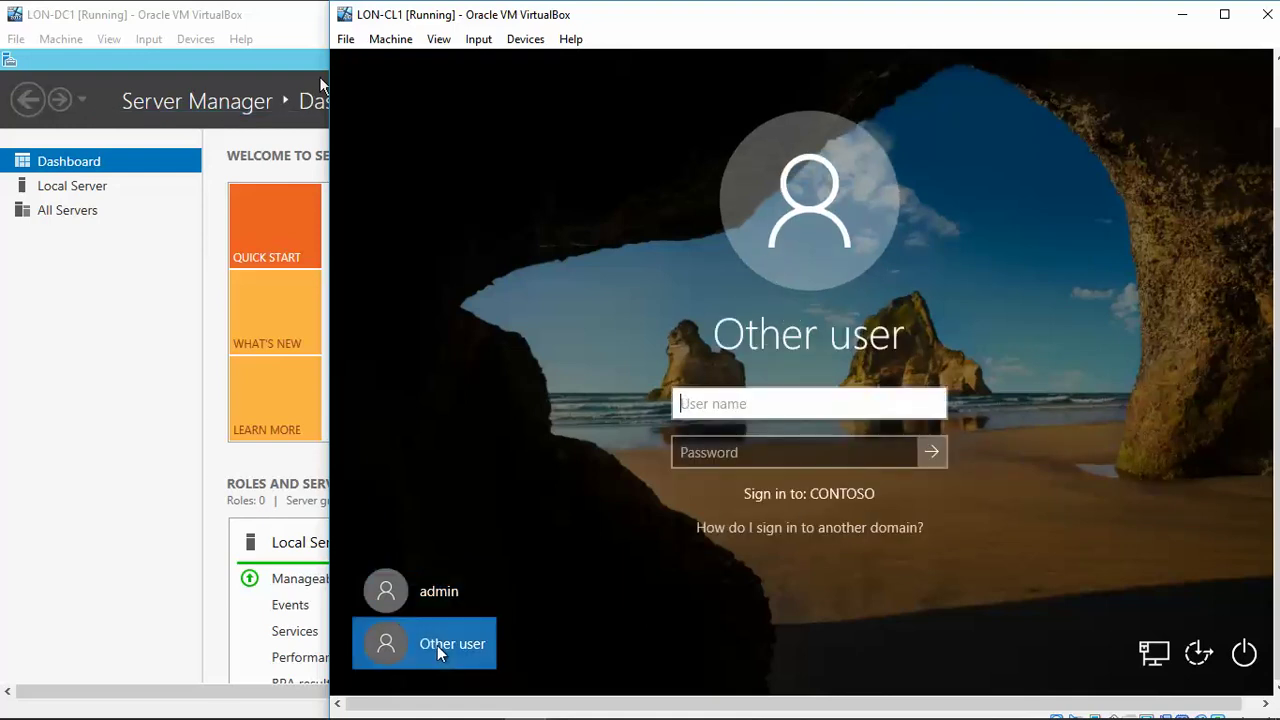
{"action": "type", "text": "conto"}
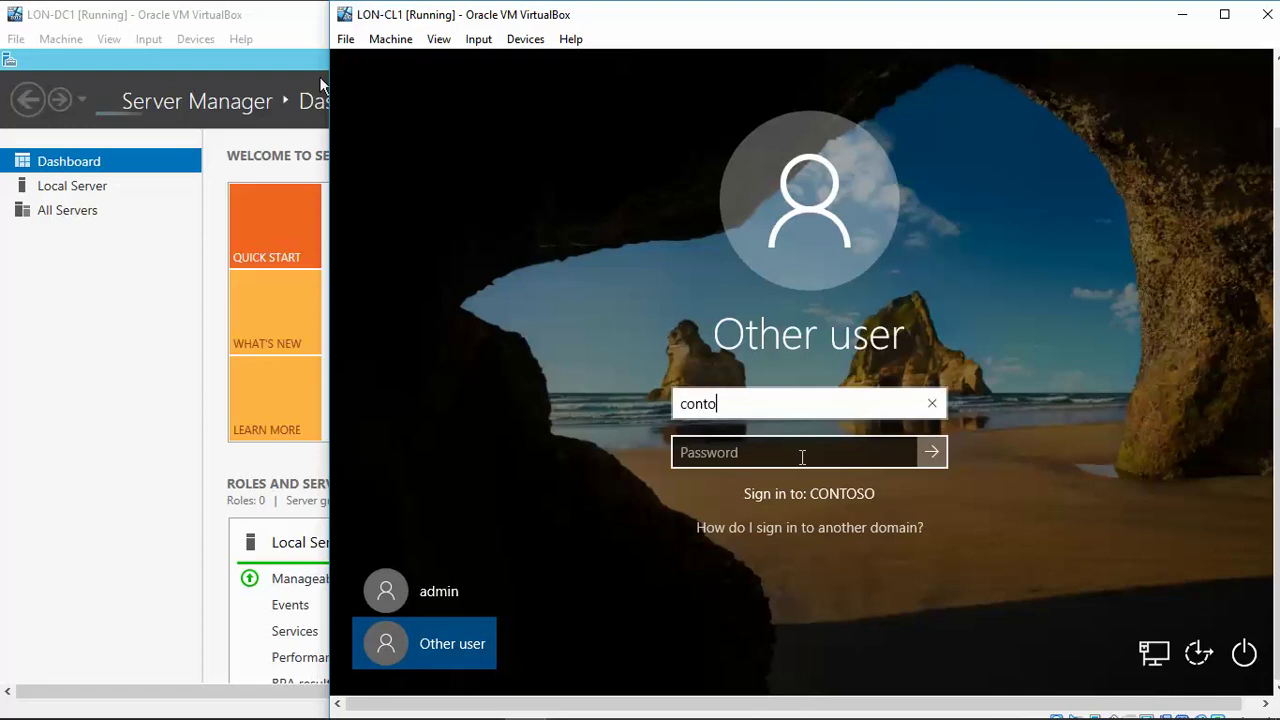
{"action": "type", "text": "so\\"}
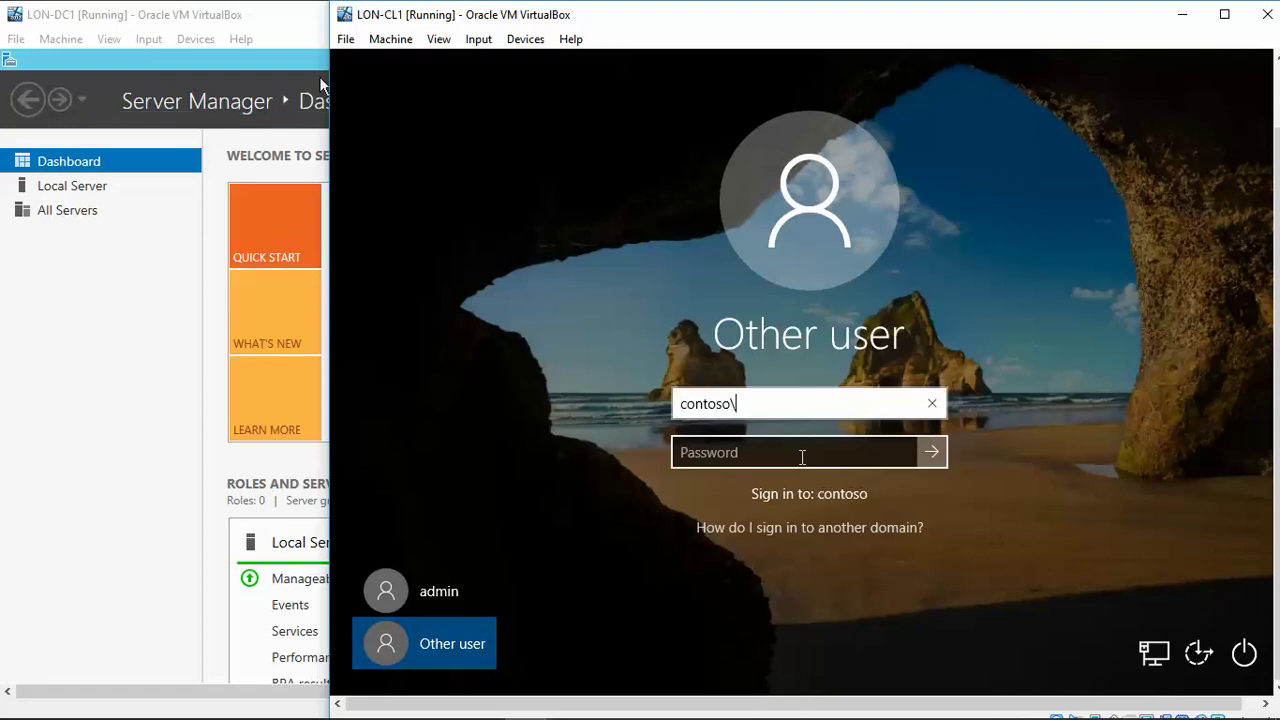
{"action": "type", "text": "administrator"}
{"action": "key", "text": "Tab"}
{"action": "type", "text": "Pa$$w0rd"}
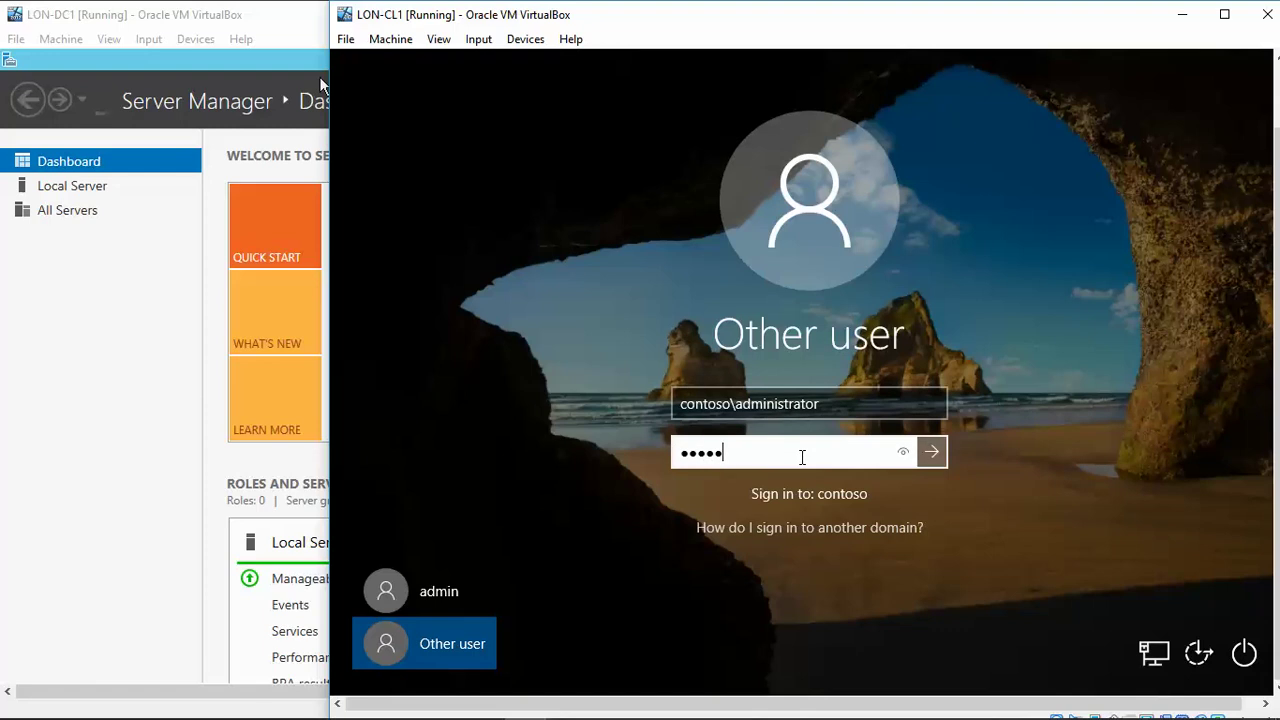
{"action": "key", "text": "Return"}
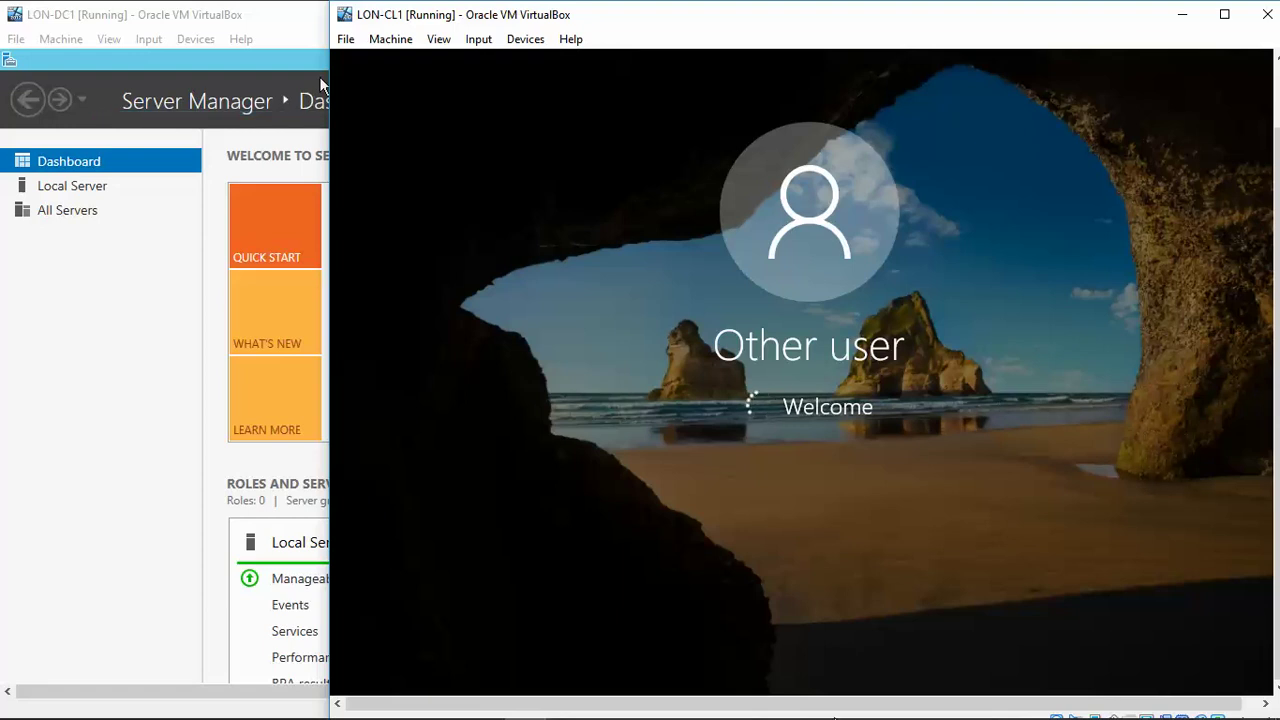
{"action": "mouse_move", "coordinate": [845, 712]}
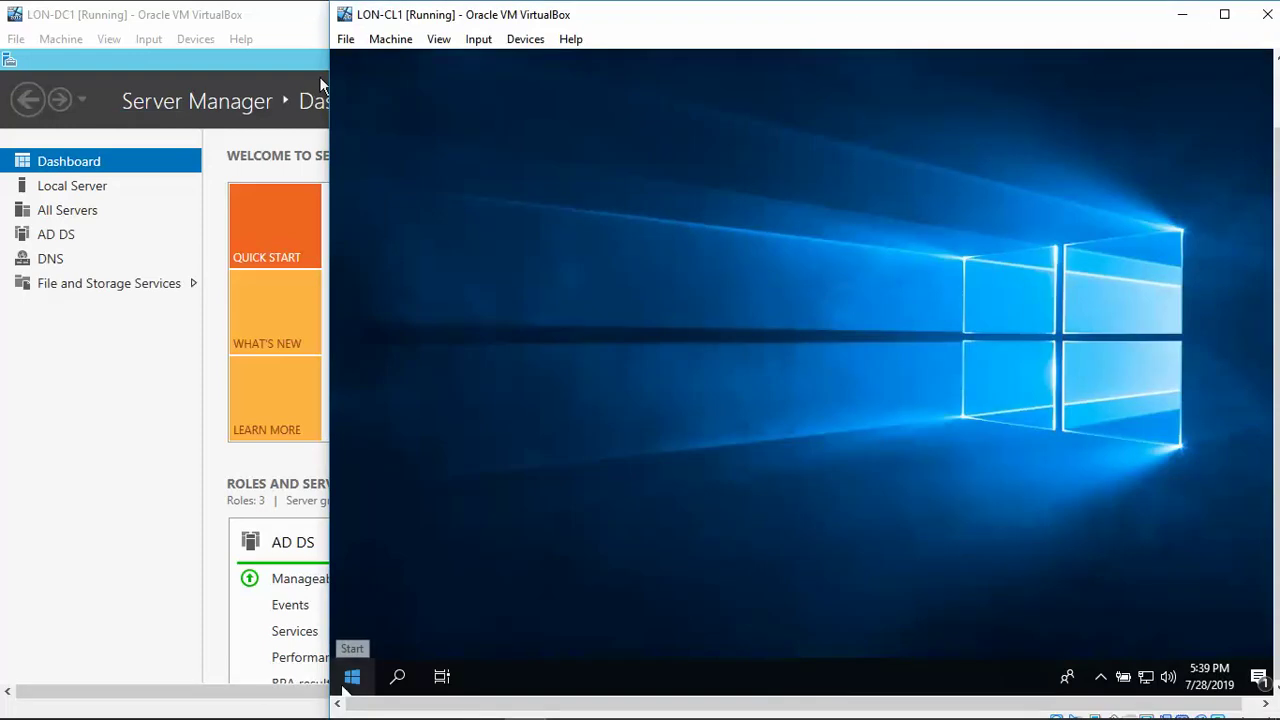
Launch Computer Management from the Start button's quick-link menu on LON-CL1.
{"action": "left_click", "coordinate": [350, 678]}
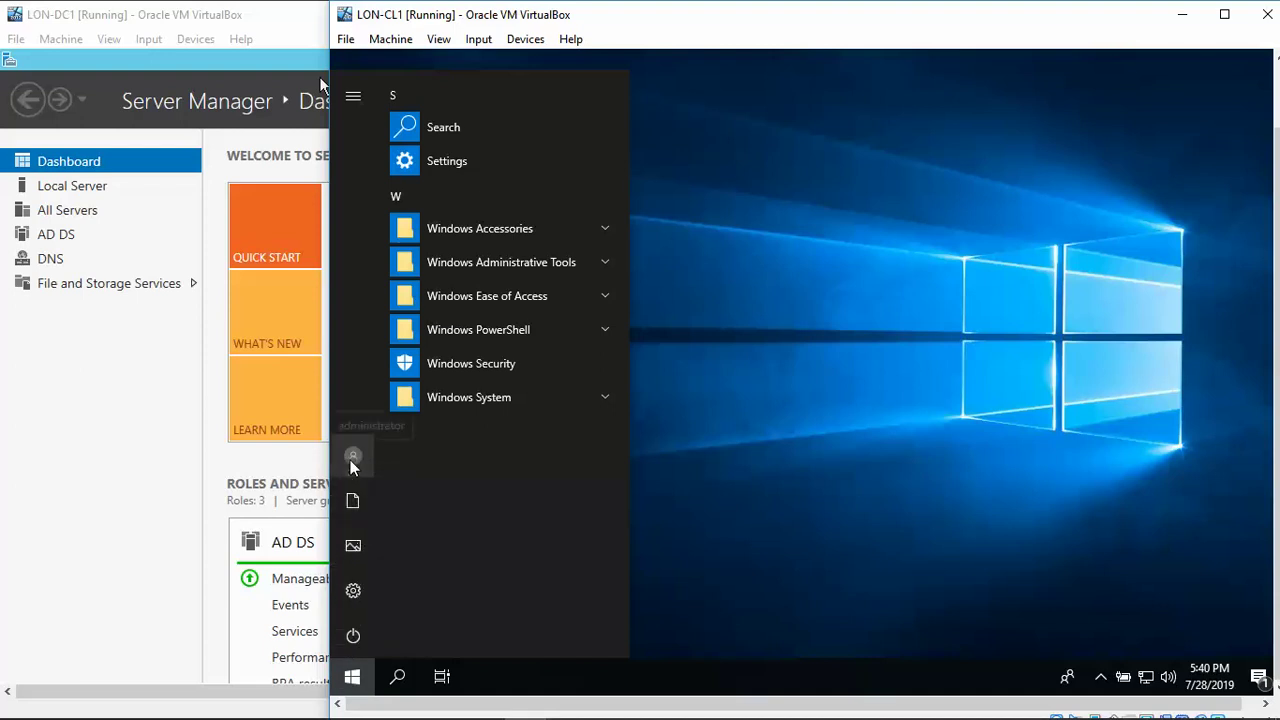
{"action": "right_click", "coordinate": [353, 680]}
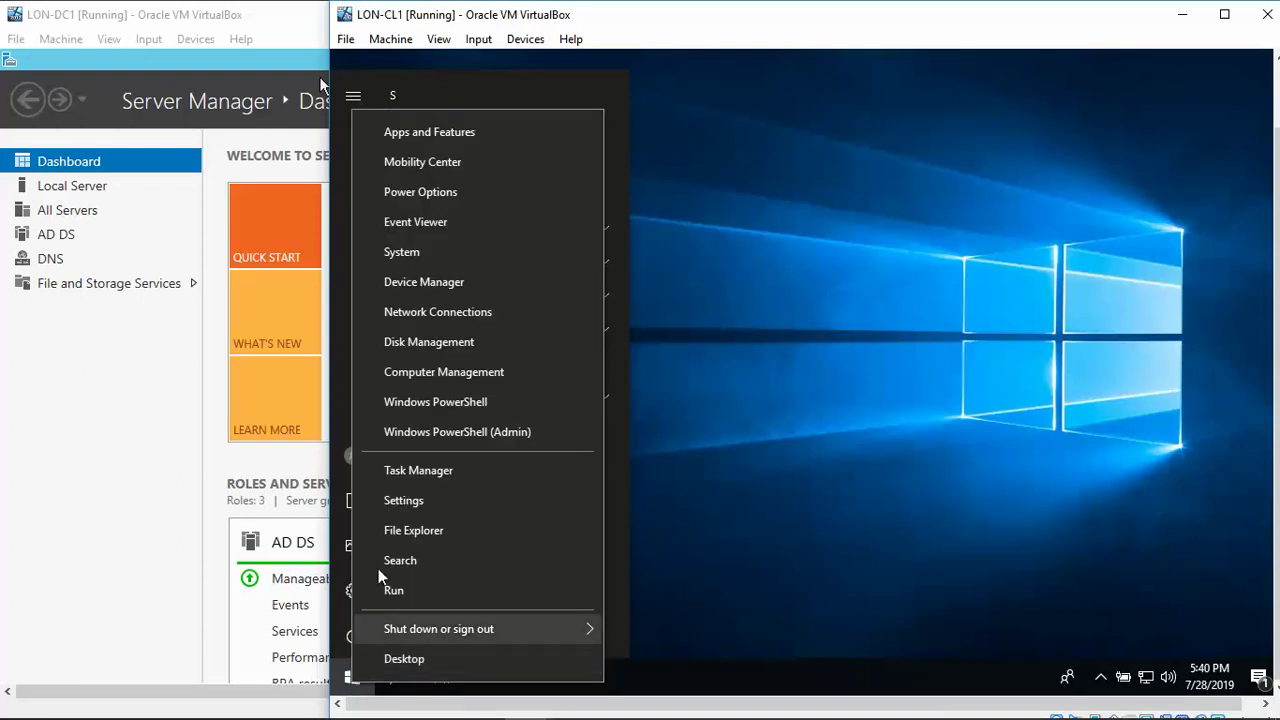
{"action": "left_click", "coordinate": [441, 371]}
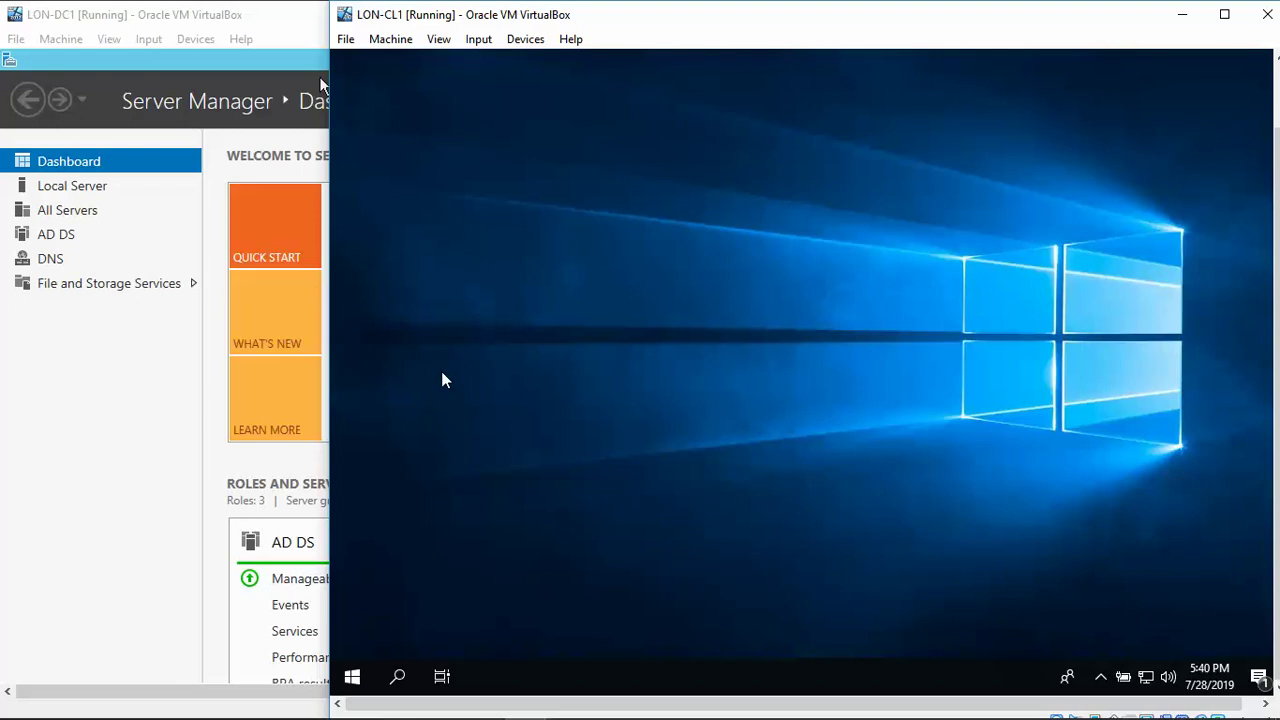
{"action": "mouse_move", "coordinate": [350, 690]}
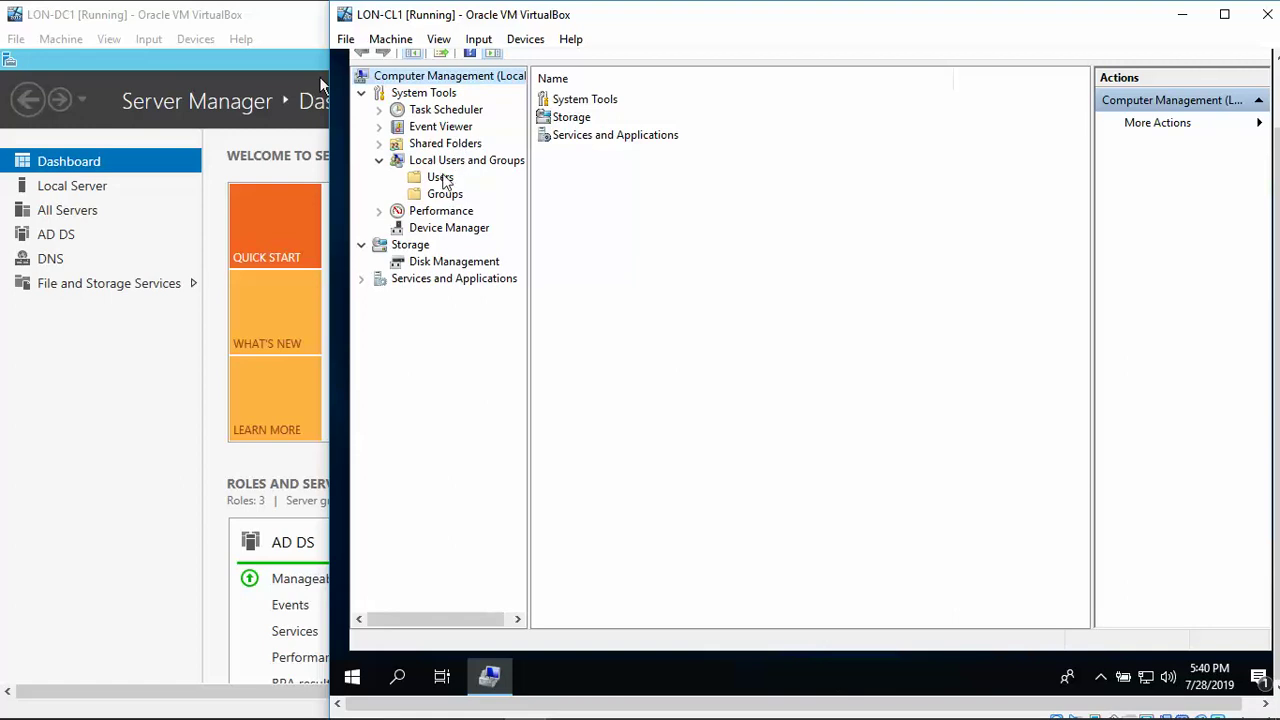
Start a New User under Local Users and Groups > Users, entering the user name and full name.
{"action": "left_click", "coordinate": [440, 178]}
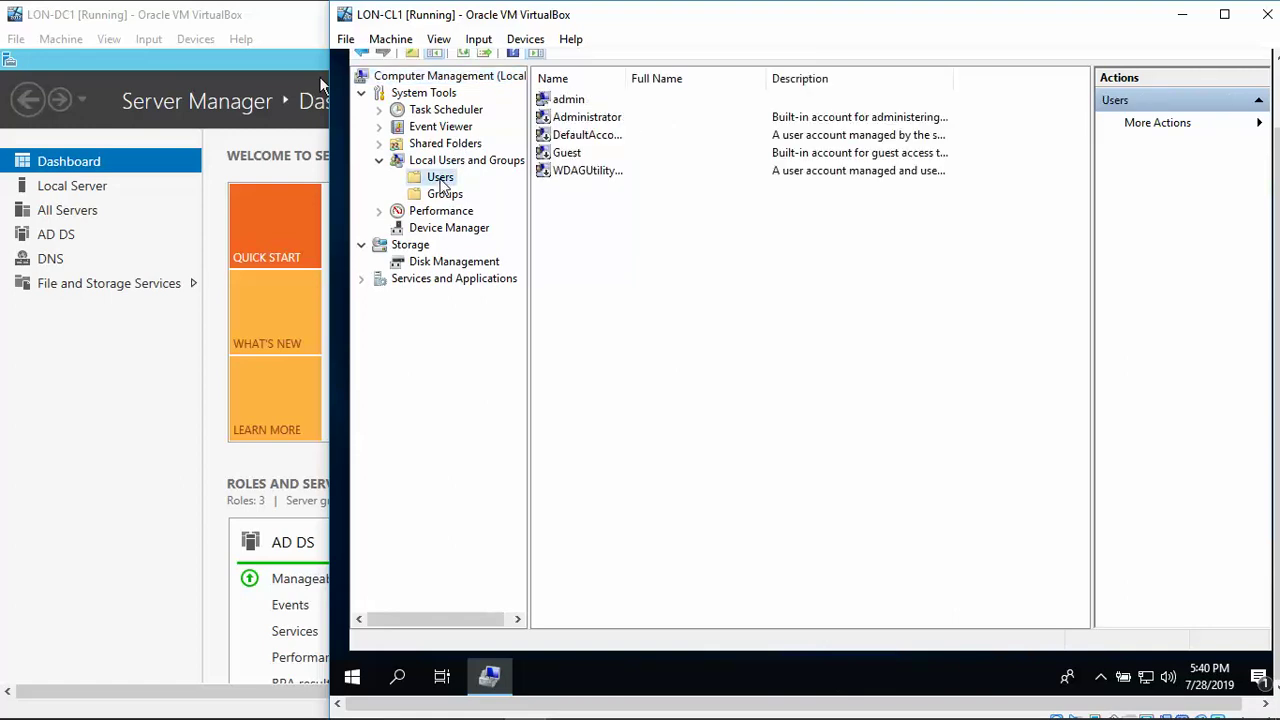
{"action": "right_click", "coordinate": [440, 180]}
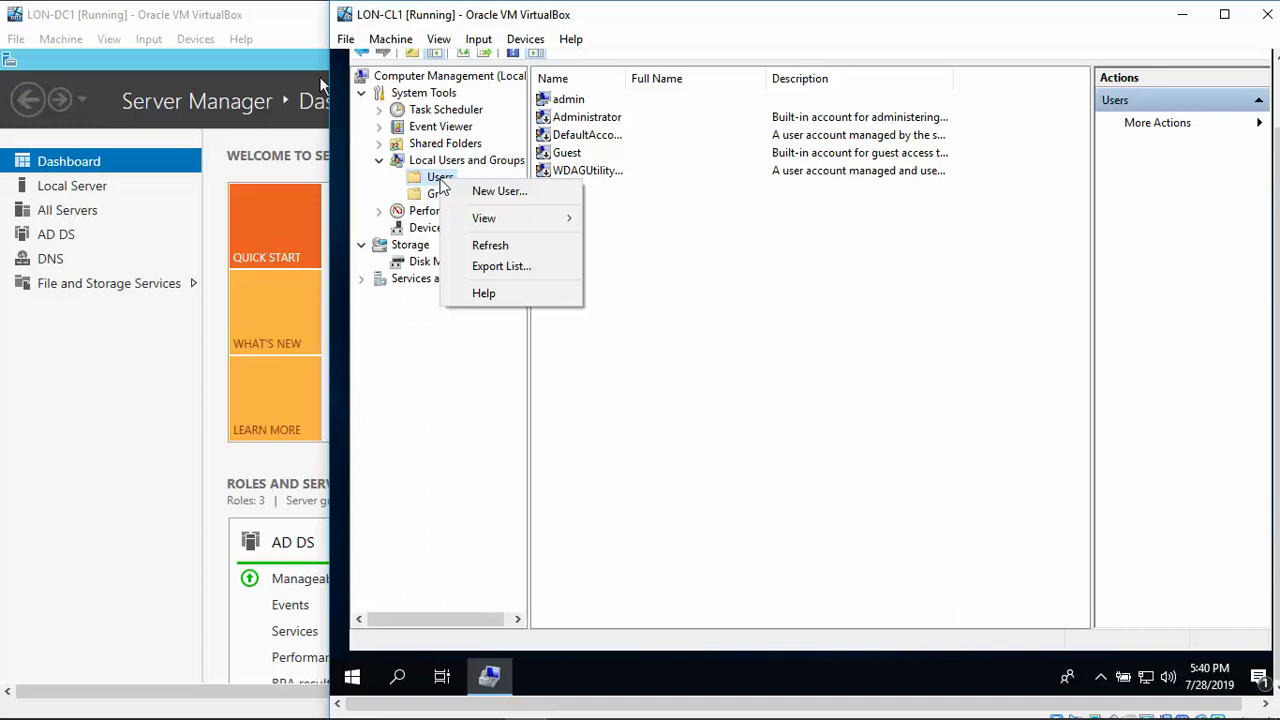
{"action": "left_click", "coordinate": [489, 196]}
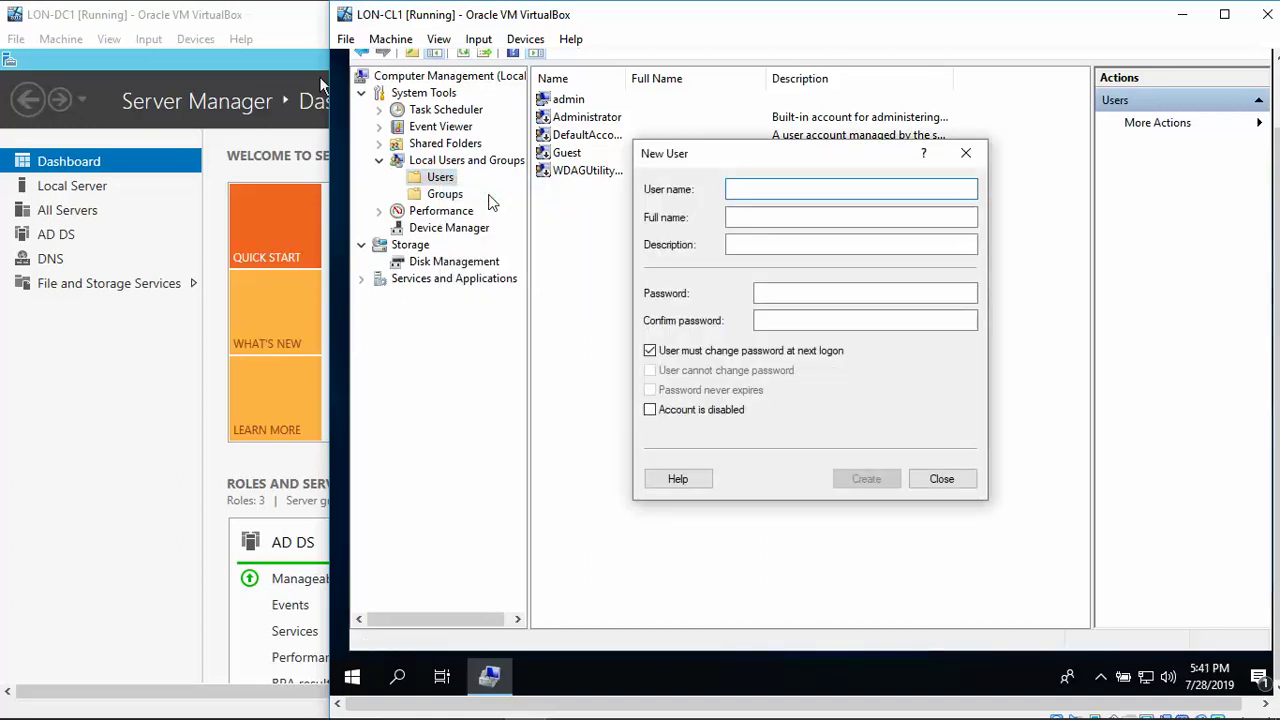
{"action": "type", "text": "JSmith"}
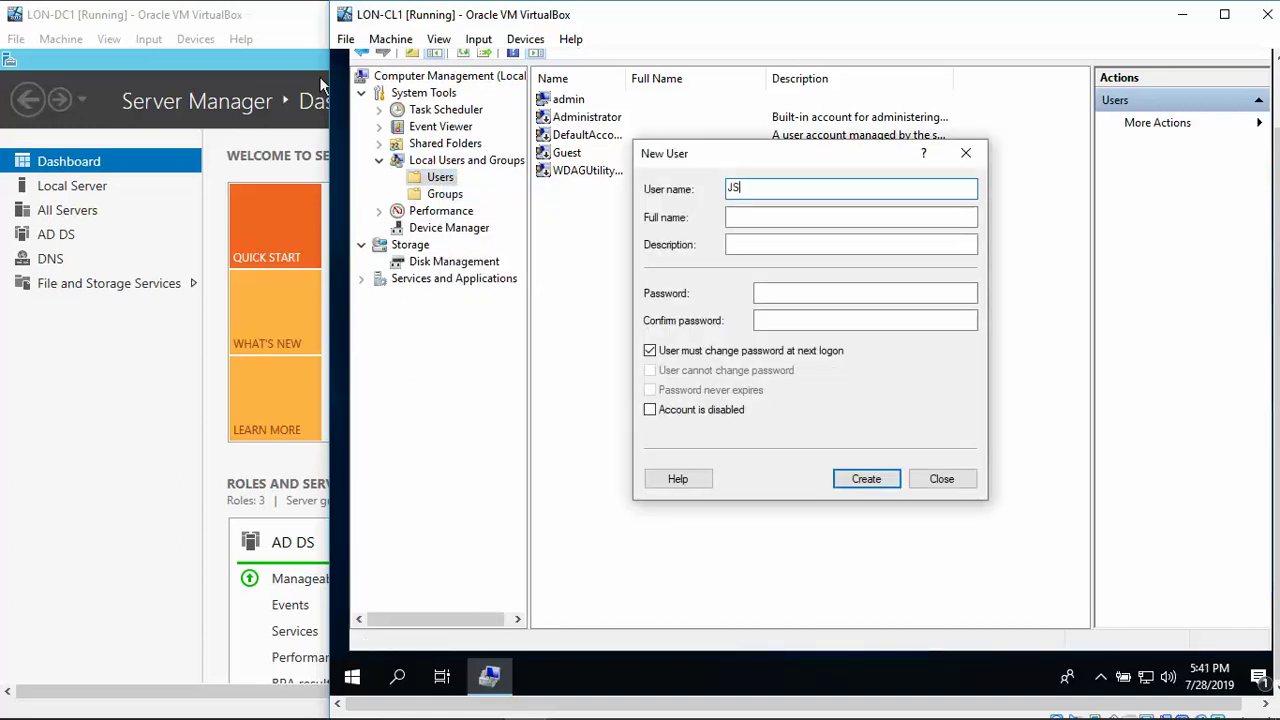
{"action": "key", "text": "Tab"}
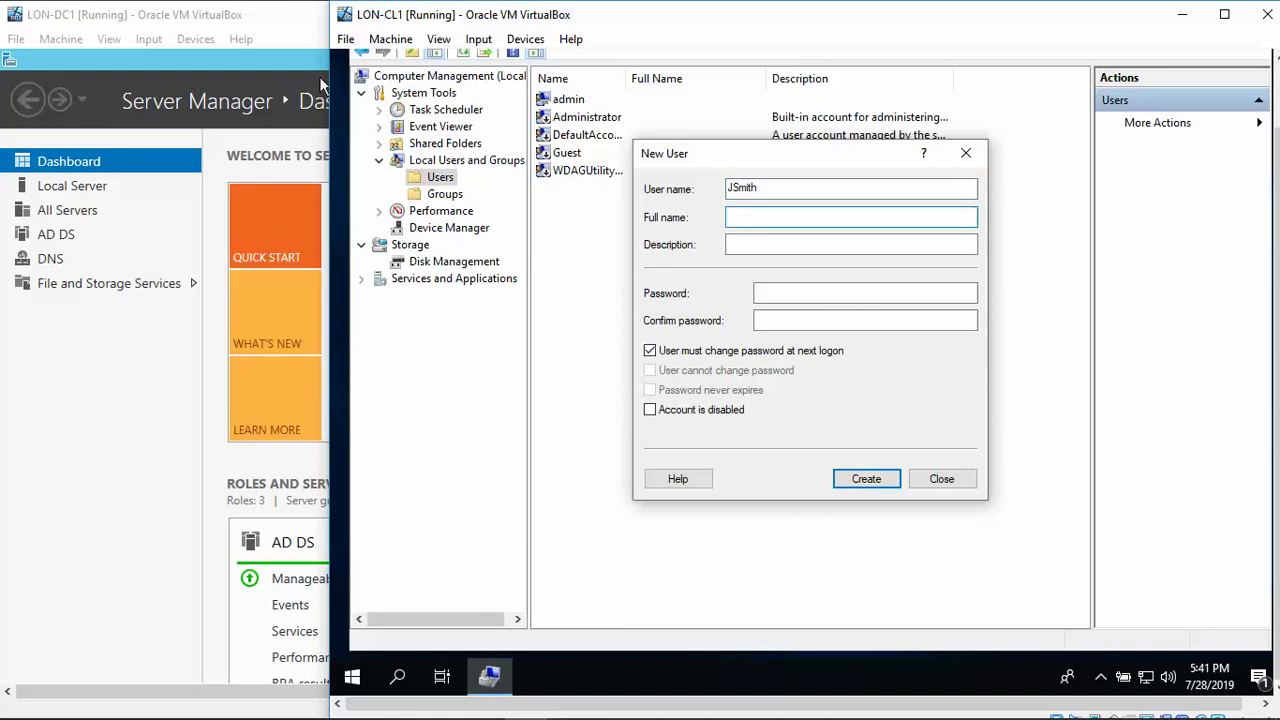
{"action": "type", "text": "John Smith"}
{"action": "key", "text": "Tab"}
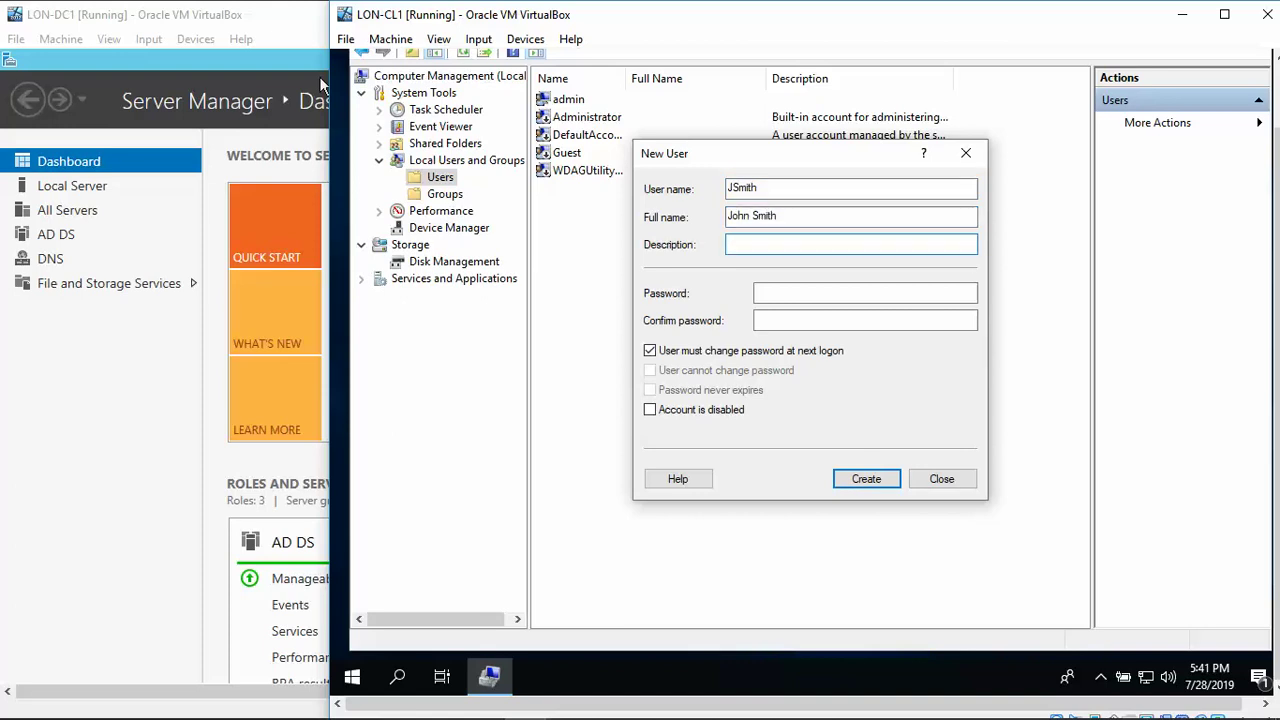
Enter and confirm a password, untick 'must change password at next logon', and create the account.
{"action": "key", "text": "Tab"}
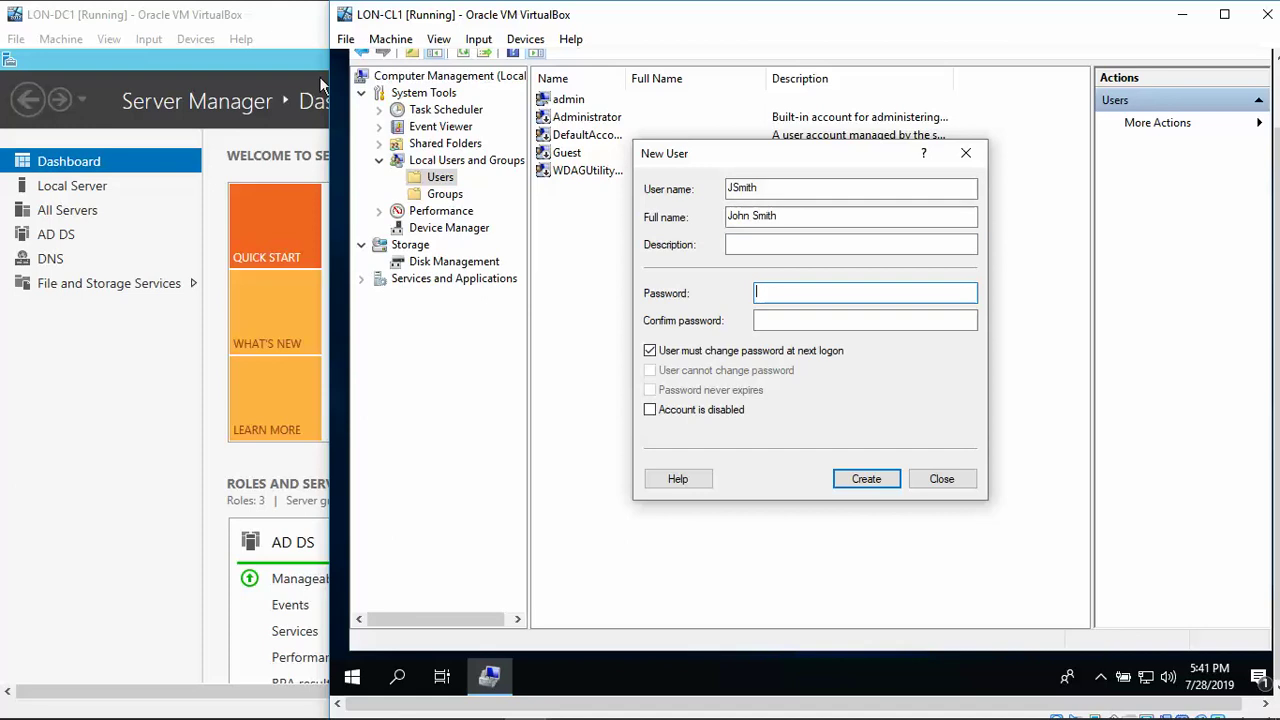
{"action": "type", "text": "Pa55w.rd"}
{"action": "key", "text": "Tab"}
{"action": "type", "text": "Pa55w.rd"}
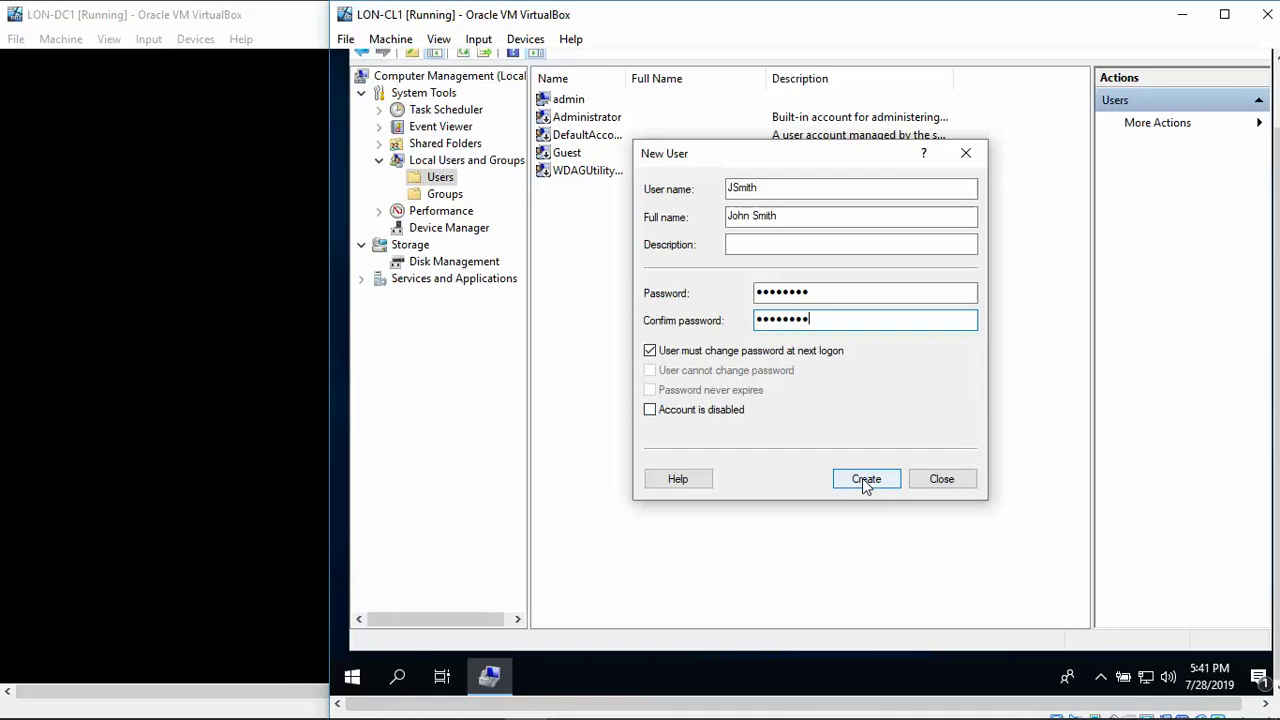
{"action": "left_click", "coordinate": [650, 351]}
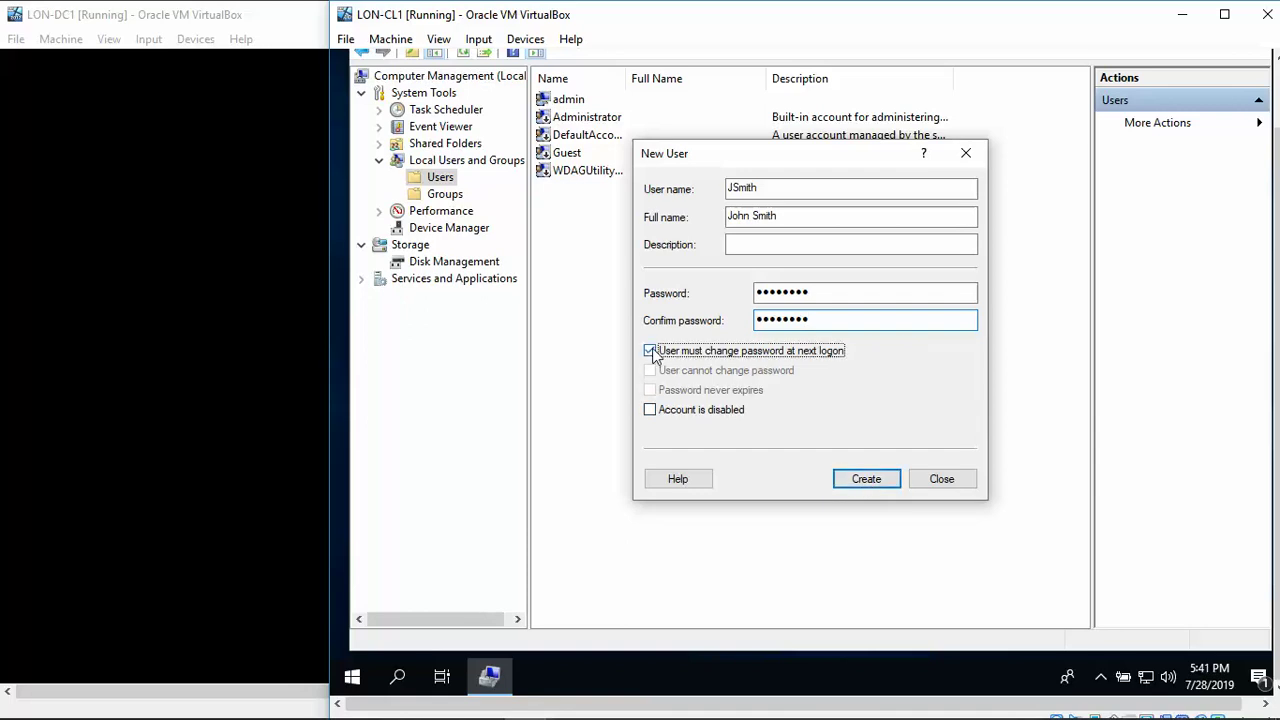
{"action": "left_click", "coordinate": [866, 479]}
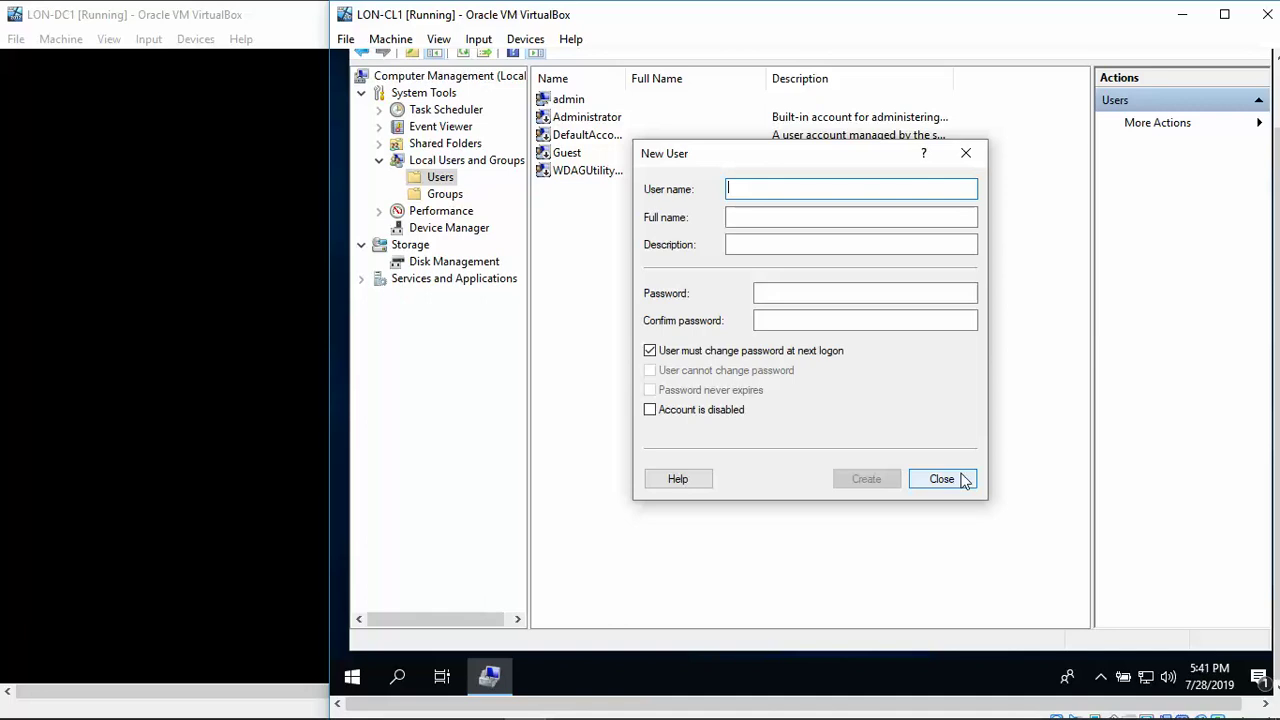
{"action": "mouse_move", "coordinate": [500, 708]}
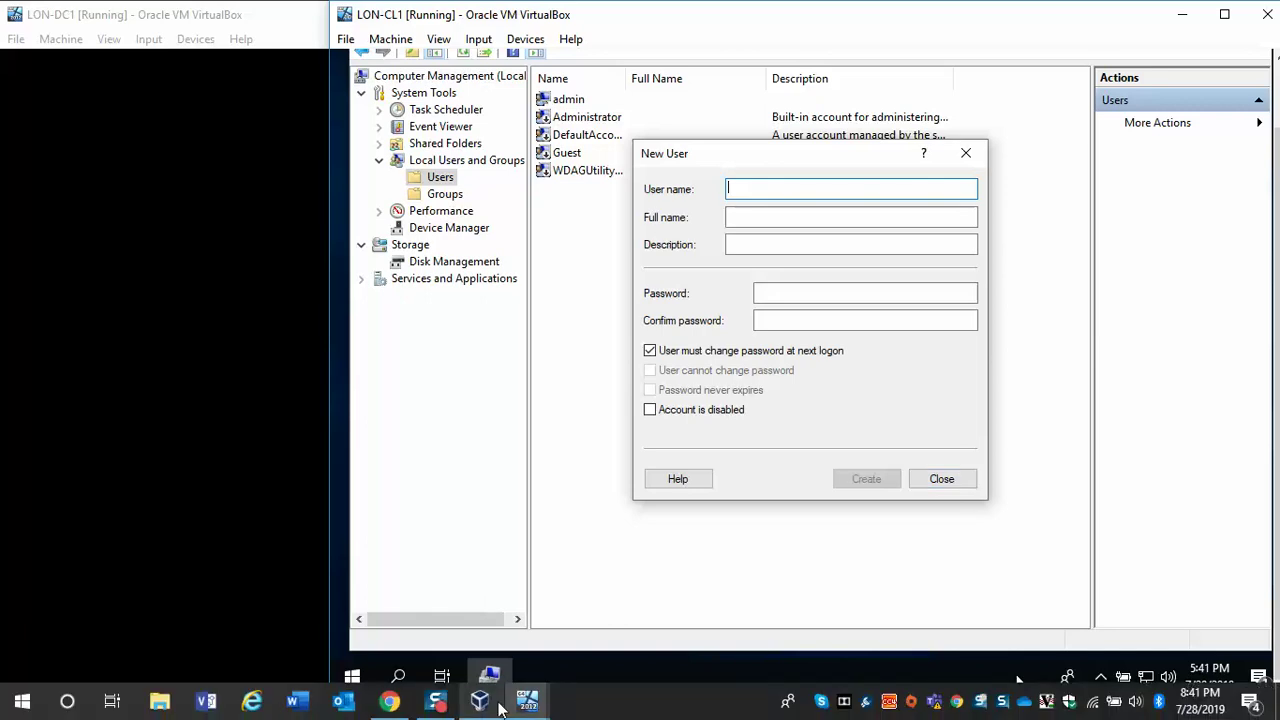
Add the new user to the Administrators group via the Member Of tab of its properties.
{"action": "left_click", "coordinate": [942, 479]}
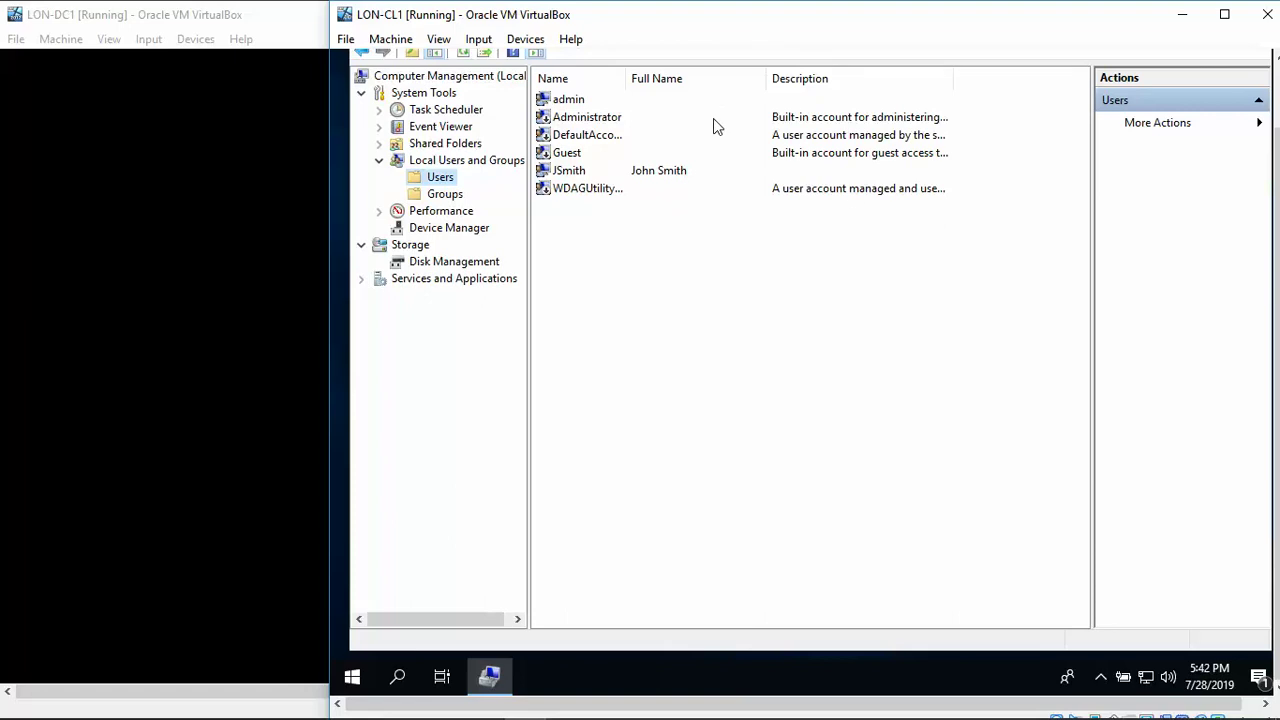
{"action": "double_click", "coordinate": [585, 172]}
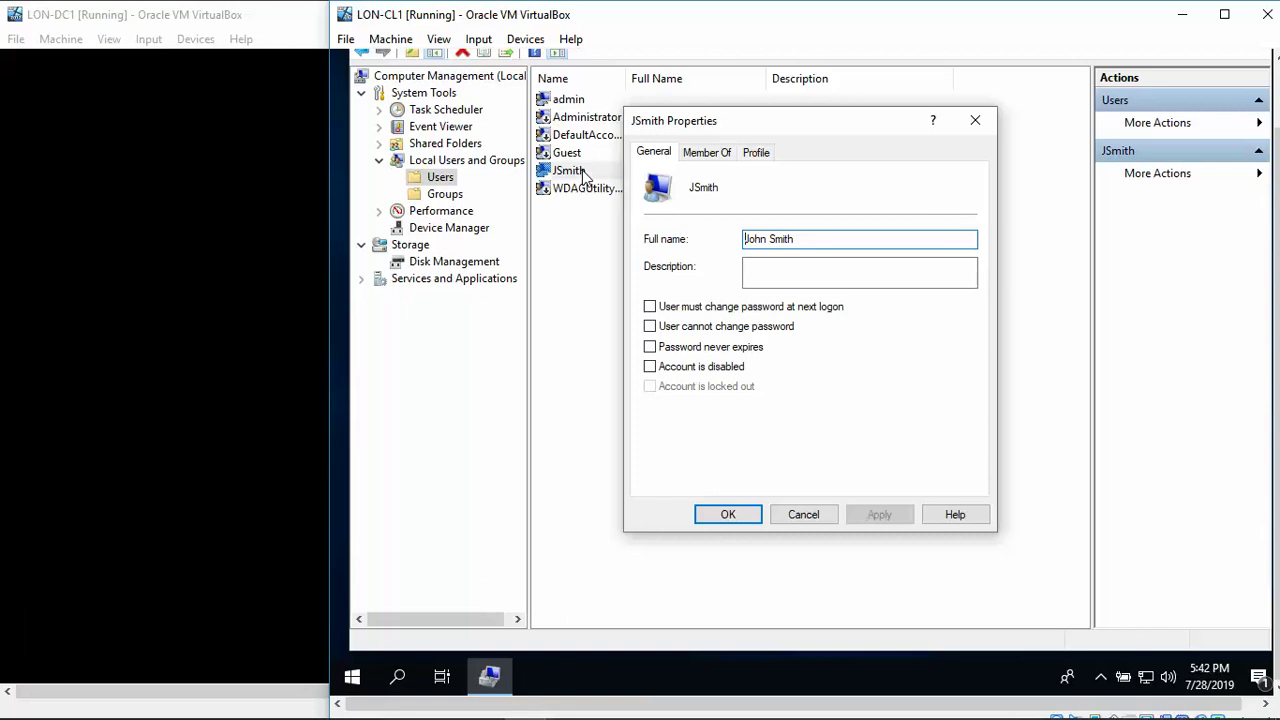
{"action": "left_click", "coordinate": [714, 163]}
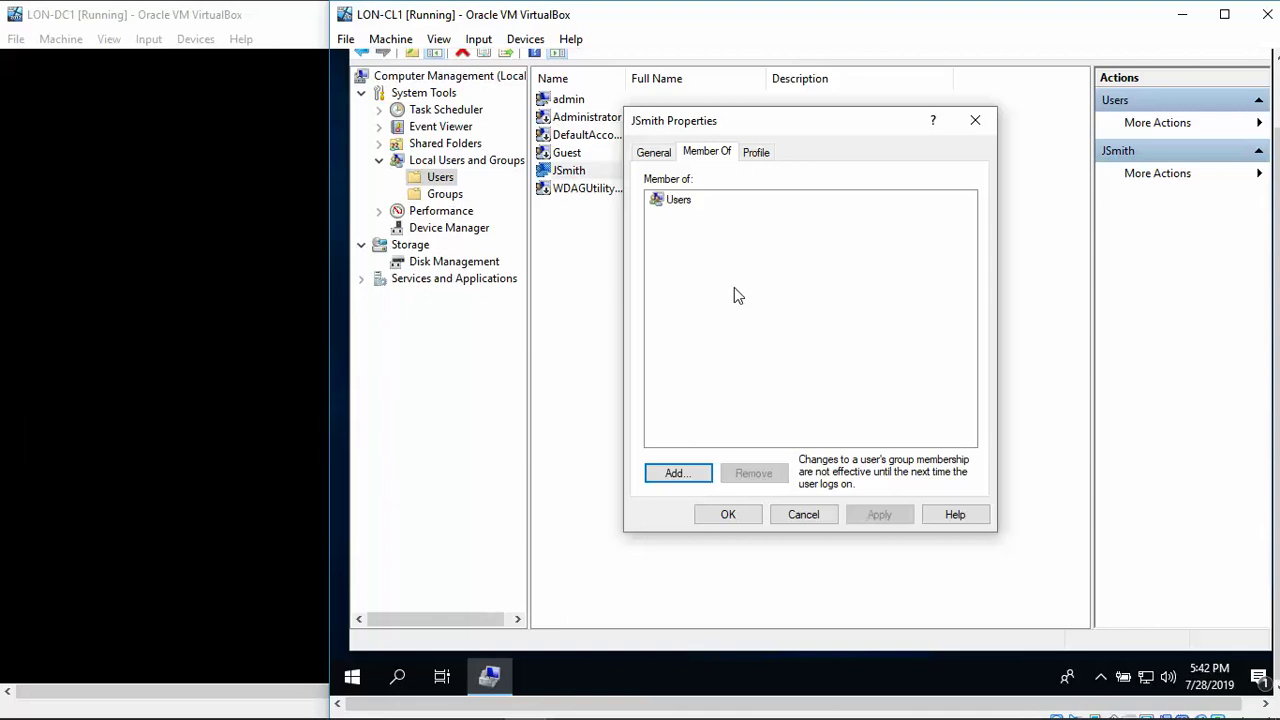
{"action": "left_click", "coordinate": [692, 476]}
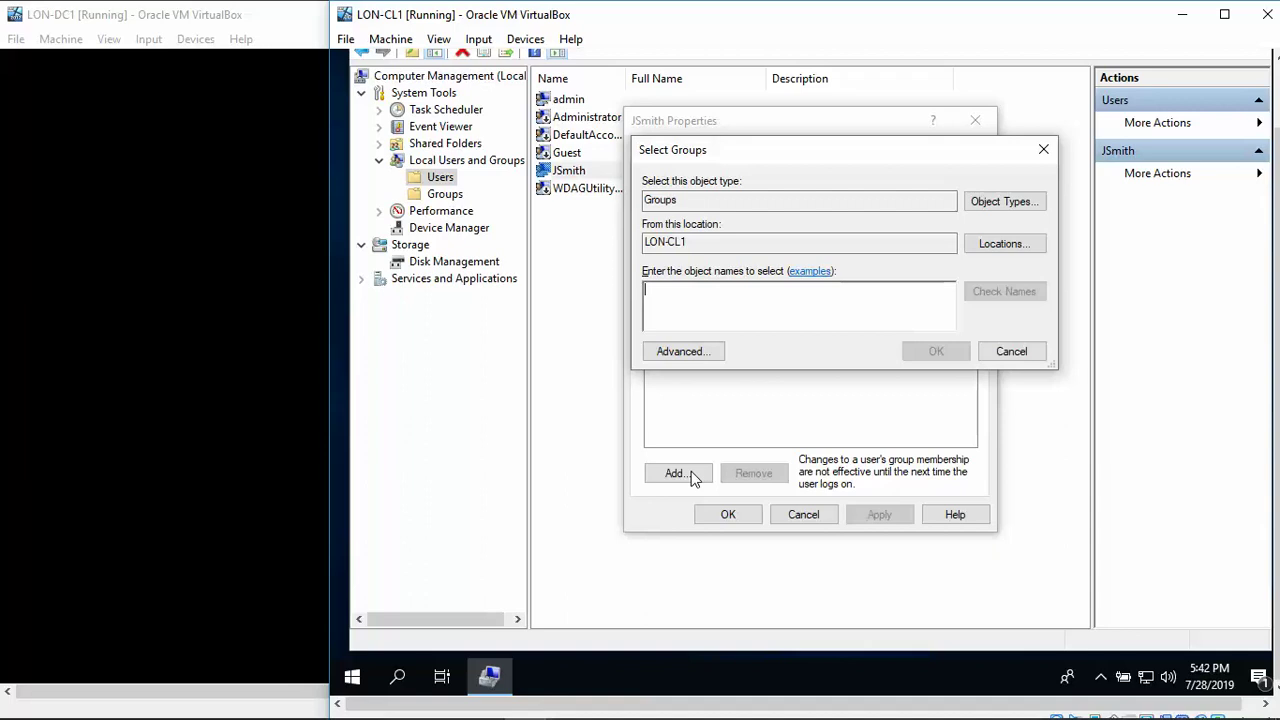
{"action": "type", "text": "Administr"}
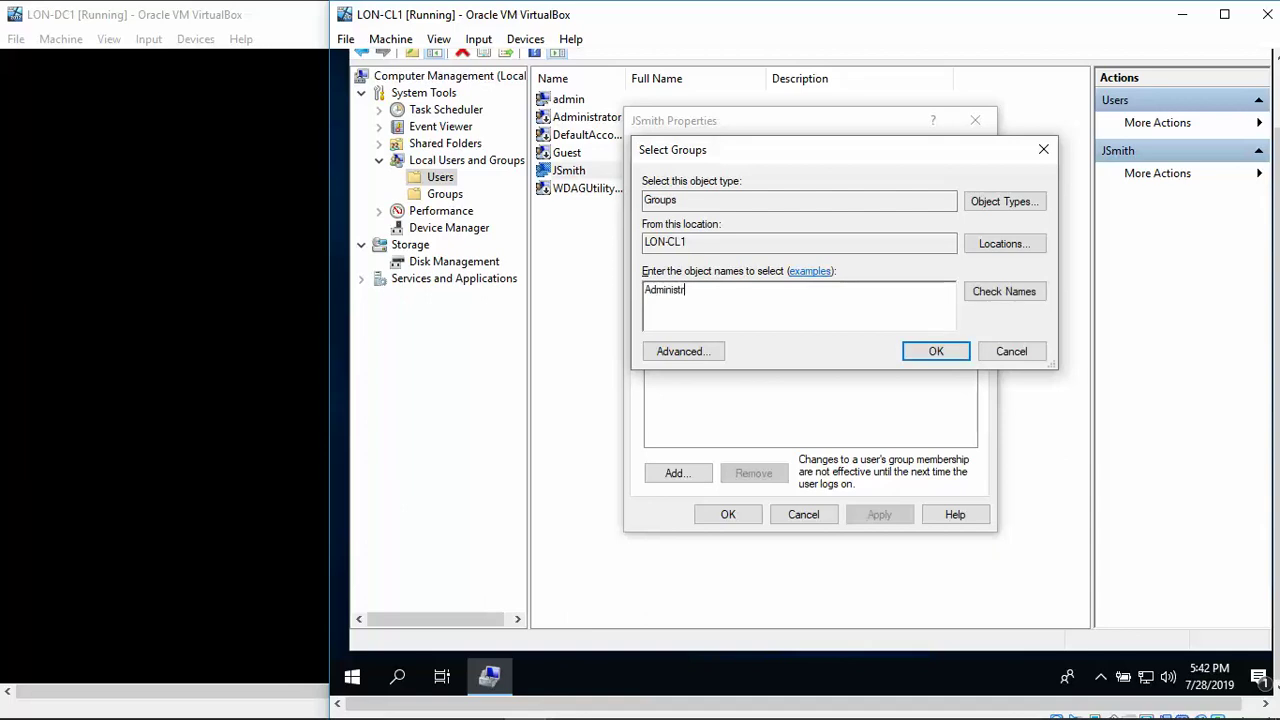
{"action": "type", "text": "ators"}
{"action": "left_click", "coordinate": [1003, 299]}
{"action": "left_click", "coordinate": [929, 350]}
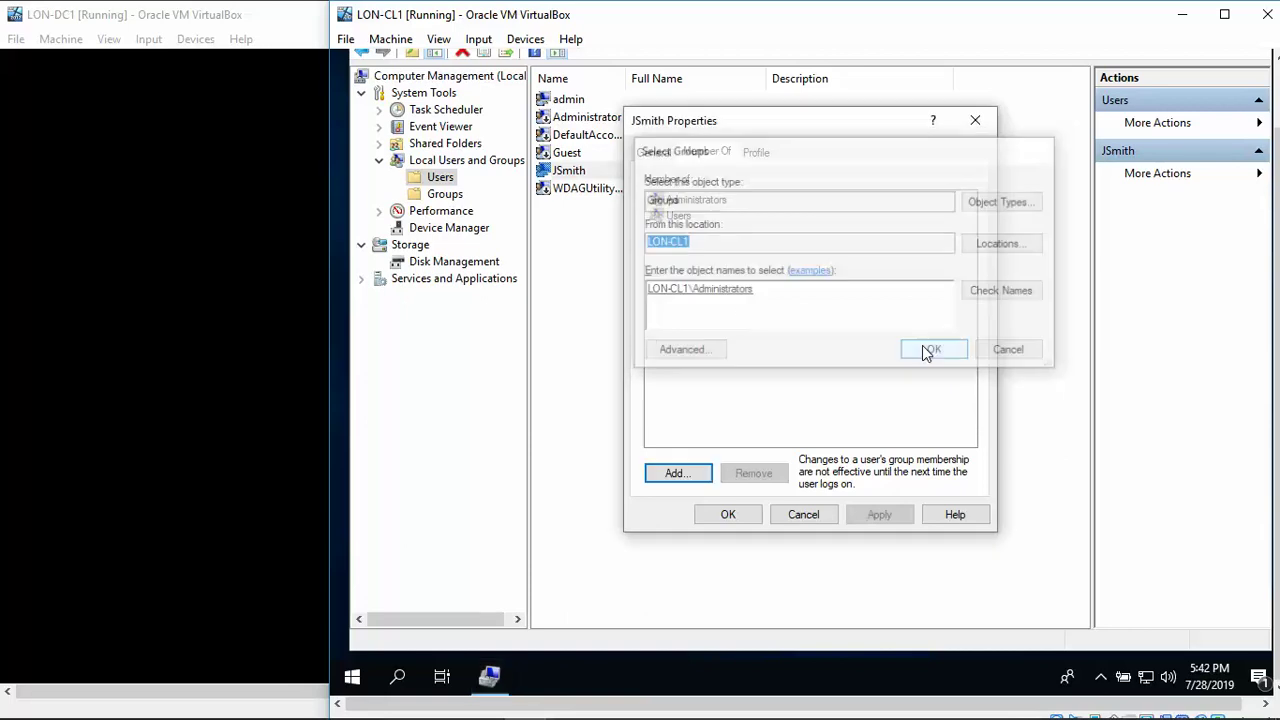
{"action": "left_click", "coordinate": [727, 514]}
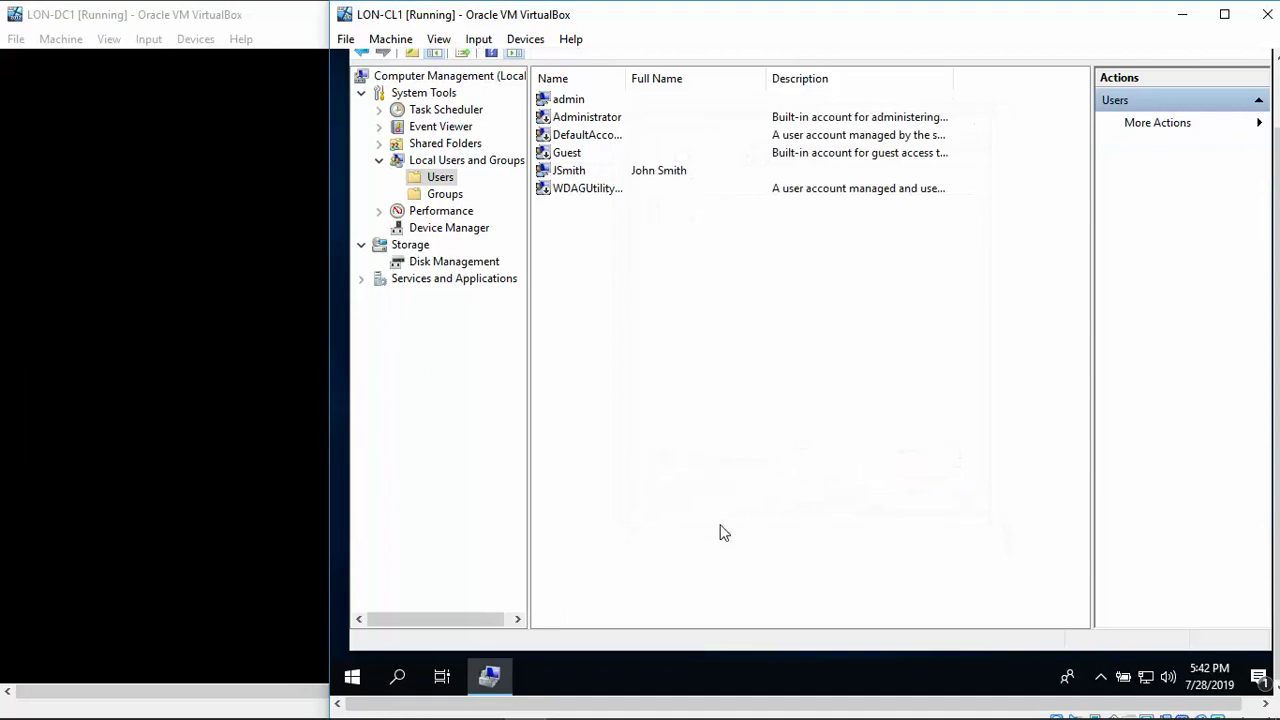
Reset the new user's password via Set Password, entering and confirming a new password.
{"action": "right_click", "coordinate": [566, 174]}
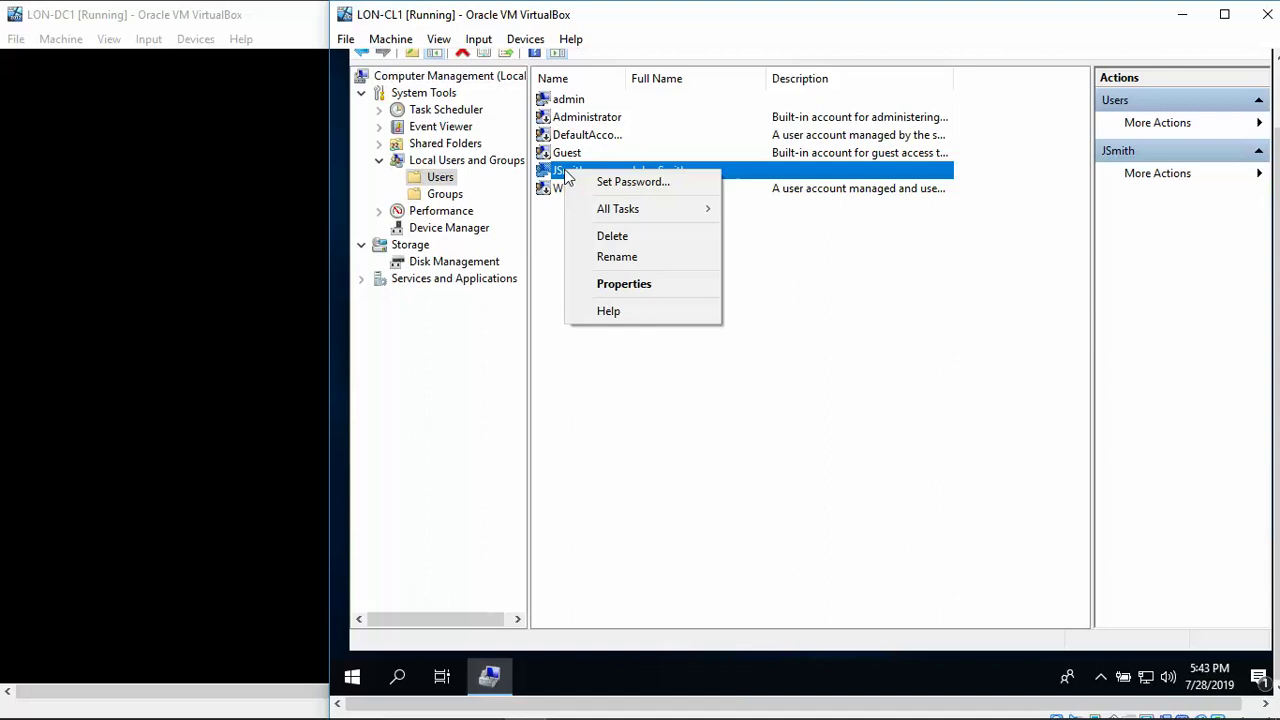
{"action": "left_click", "coordinate": [616, 180]}
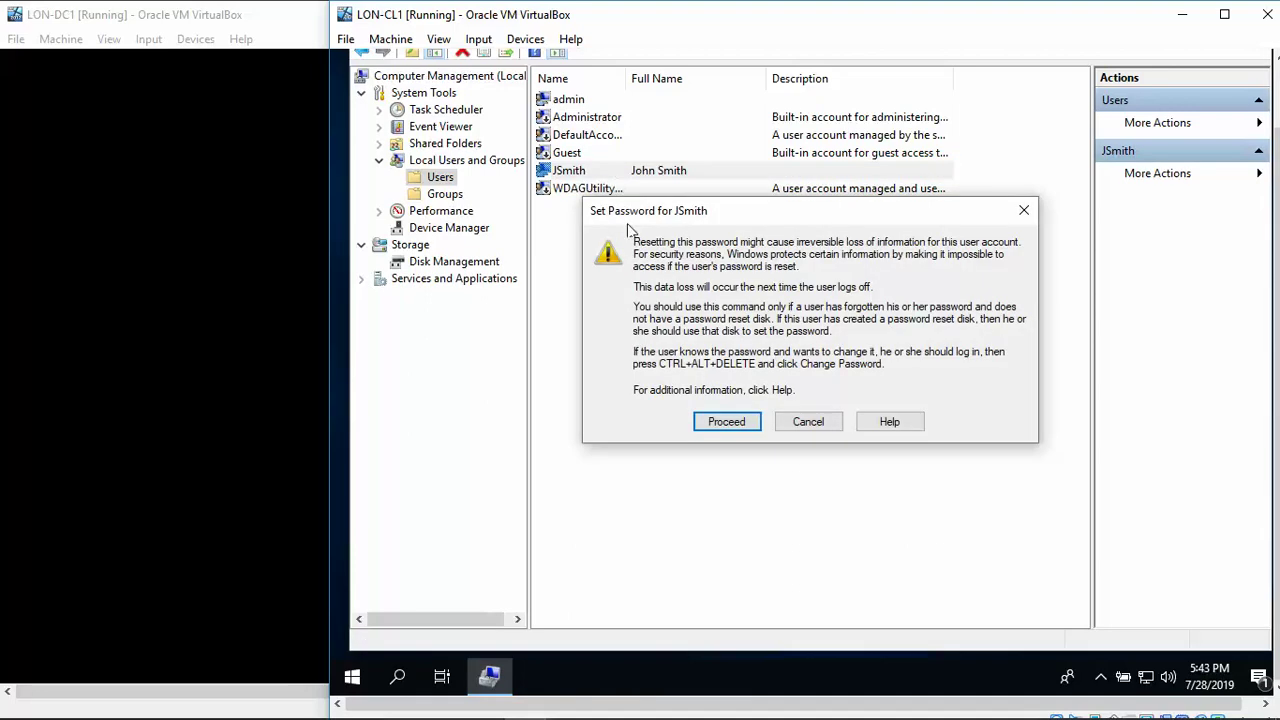
{"action": "left_click", "coordinate": [715, 420]}
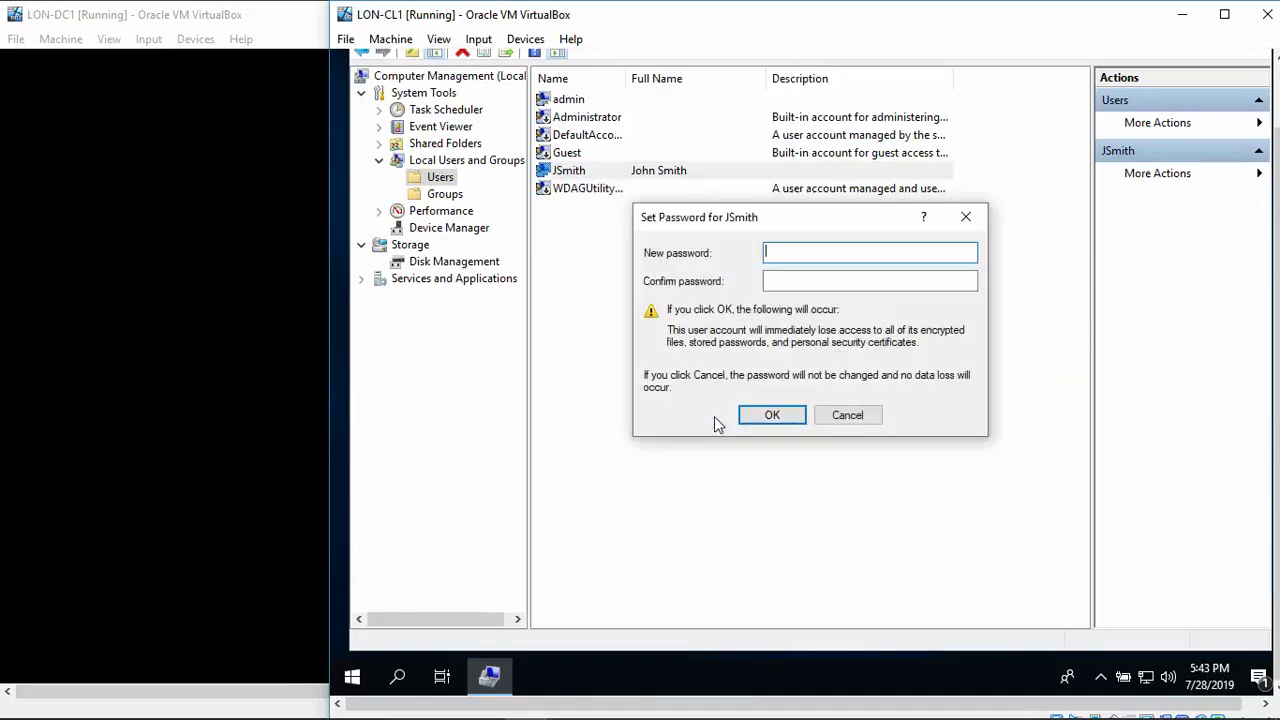
{"action": "type", "text": "Pa$$w"}
{"action": "key", "text": "BackSpace"}
{"action": "key", "text": "BackSpace"}
{"action": "key", "text": "BackSpace"}
{"action": "key", "text": "BackSpace"}
{"action": "key", "text": "BackSpace"}
{"action": "type", "text": "Pa$$"}
{"action": "key", "text": "BackSpace"}
{"action": "key", "text": "BackSpace"}
{"action": "key", "text": "BackSpace"}
{"action": "key", "text": "BackSpace"}
{"action": "type", "text": "Pa$$w0rd!1"}
{"action": "key", "text": "Tab"}
{"action": "type", "text": "Passw0rd!1"}
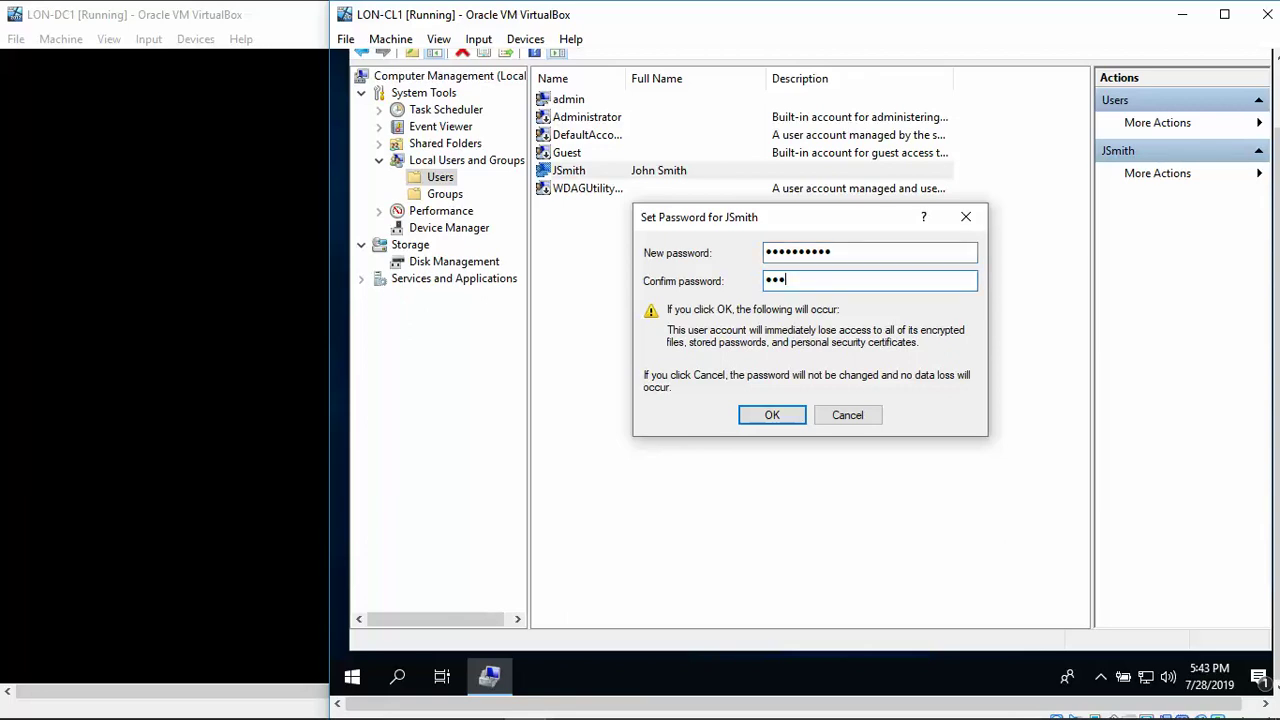
{"action": "type", "text": "1"}
{"action": "left_click", "coordinate": [770, 418]}
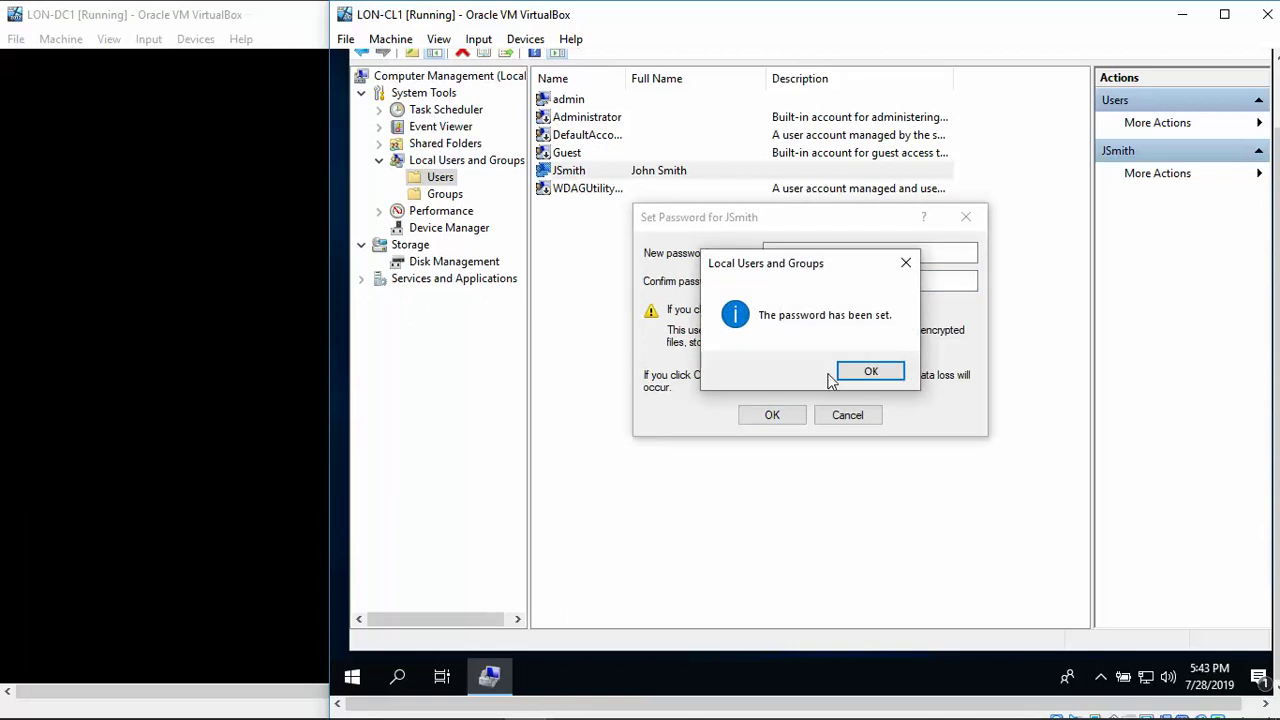
{"action": "left_click", "coordinate": [866, 372]}
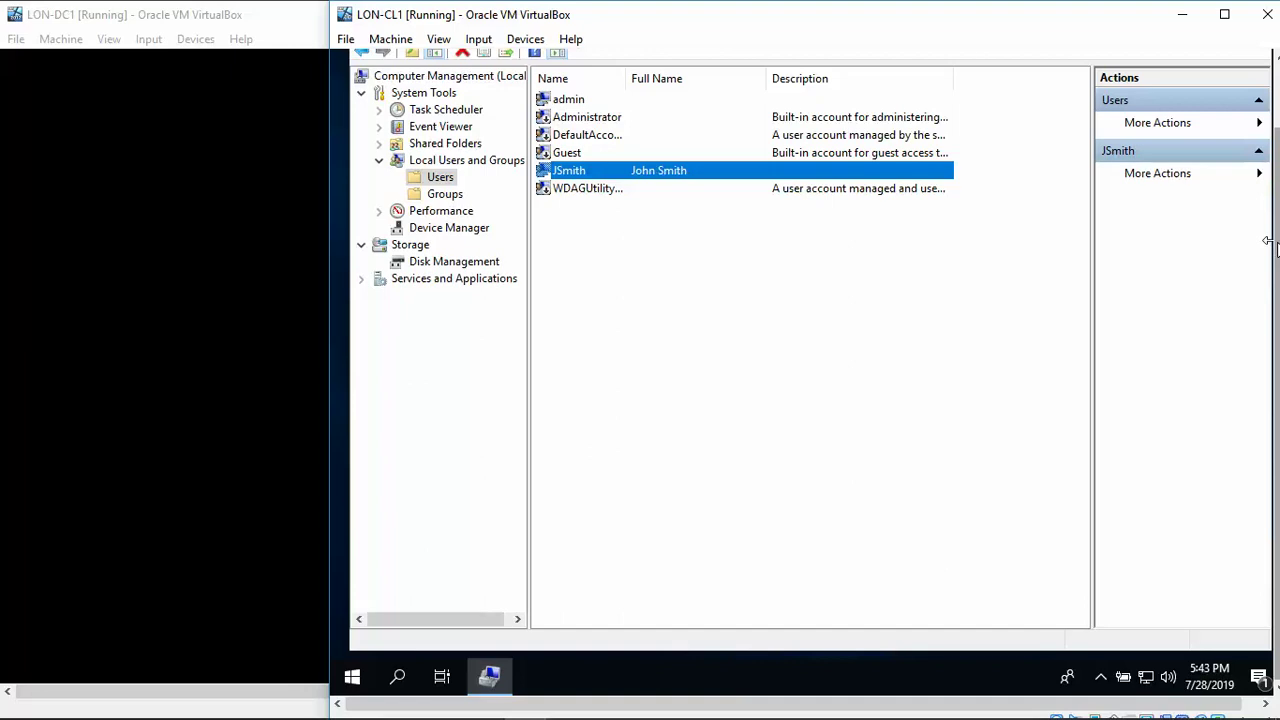
Close Computer Management and open the Windows Start menu.
{"action": "scroll", "coordinate": [1270, 245], "scroll_direction": "up", "scroll_amount": 2}
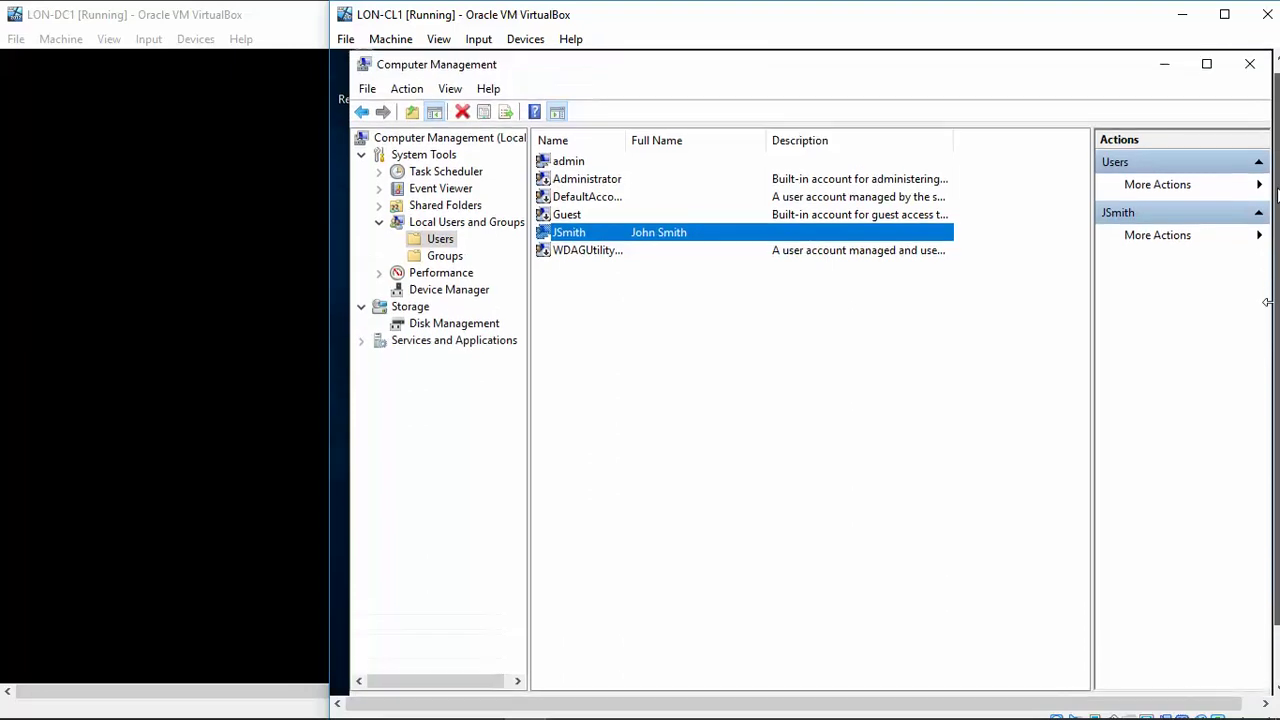
{"action": "left_click", "coordinate": [1249, 69]}
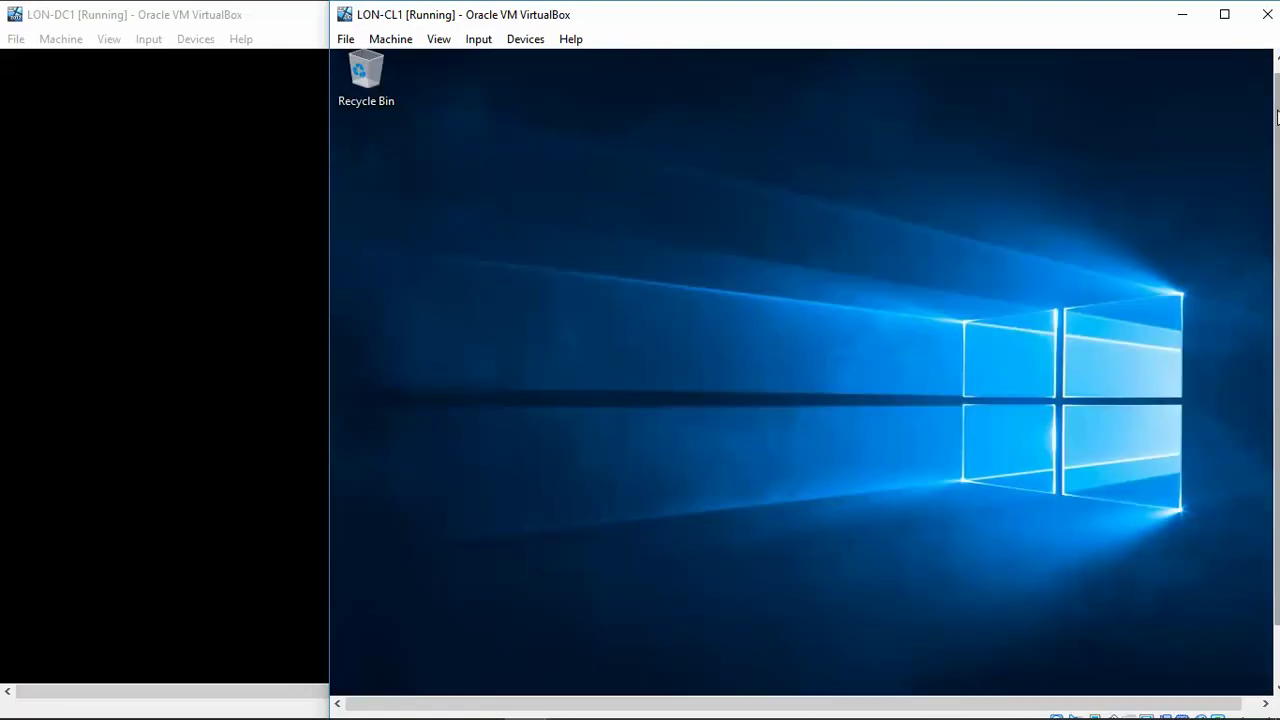
{"action": "scroll", "coordinate": [1276, 118], "scroll_direction": "down", "scroll_amount": 2}
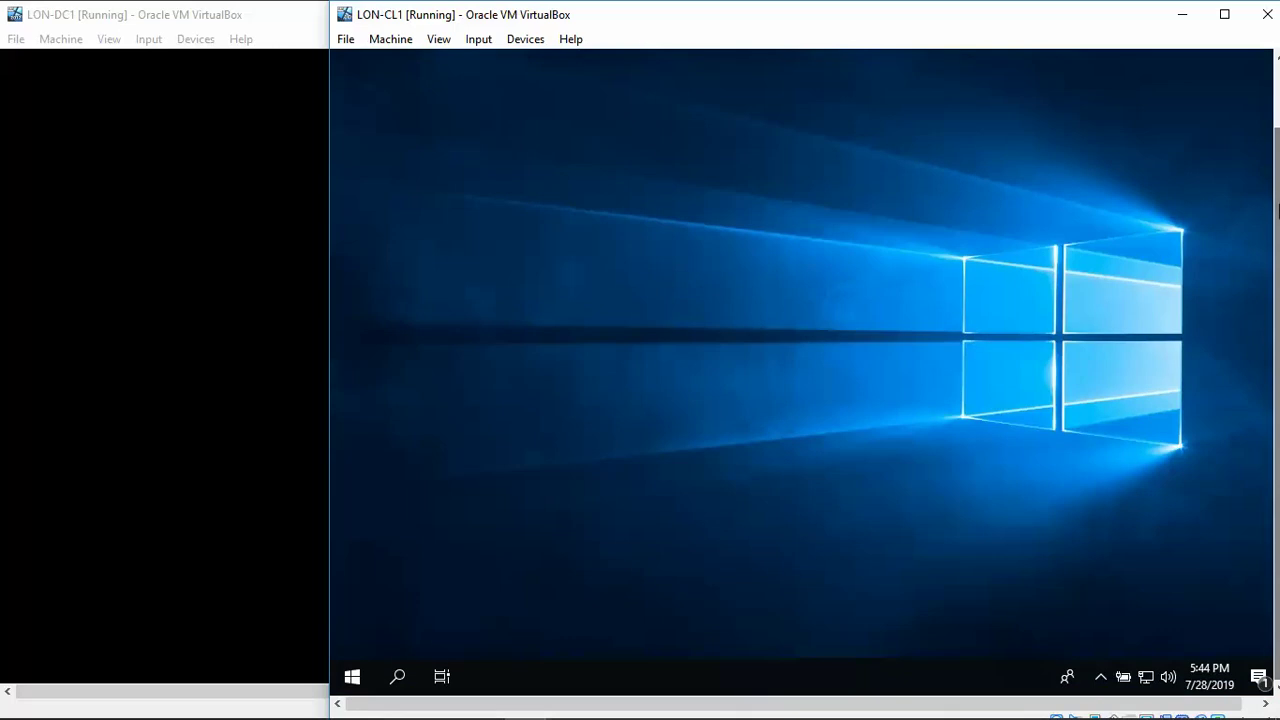
{"action": "left_click", "coordinate": [366, 678]}
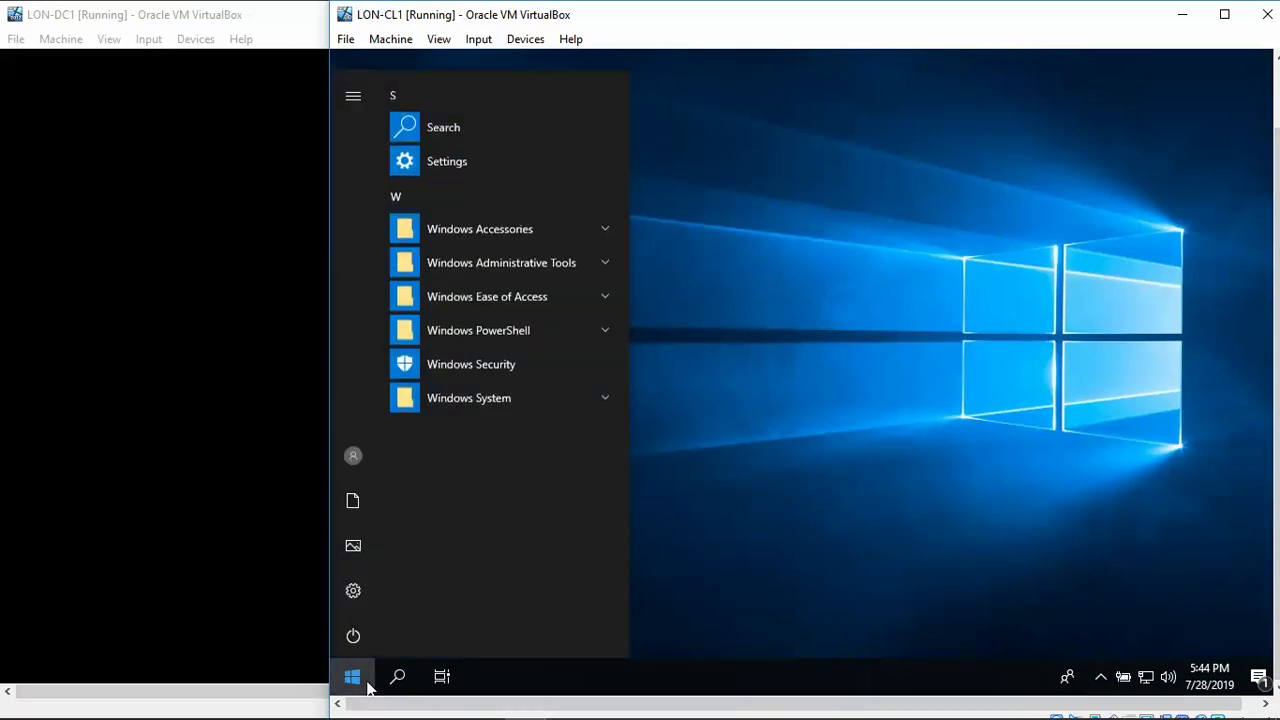
Open Settings from the Start menu and go to Accounts.
{"action": "left_click", "coordinate": [354, 592]}
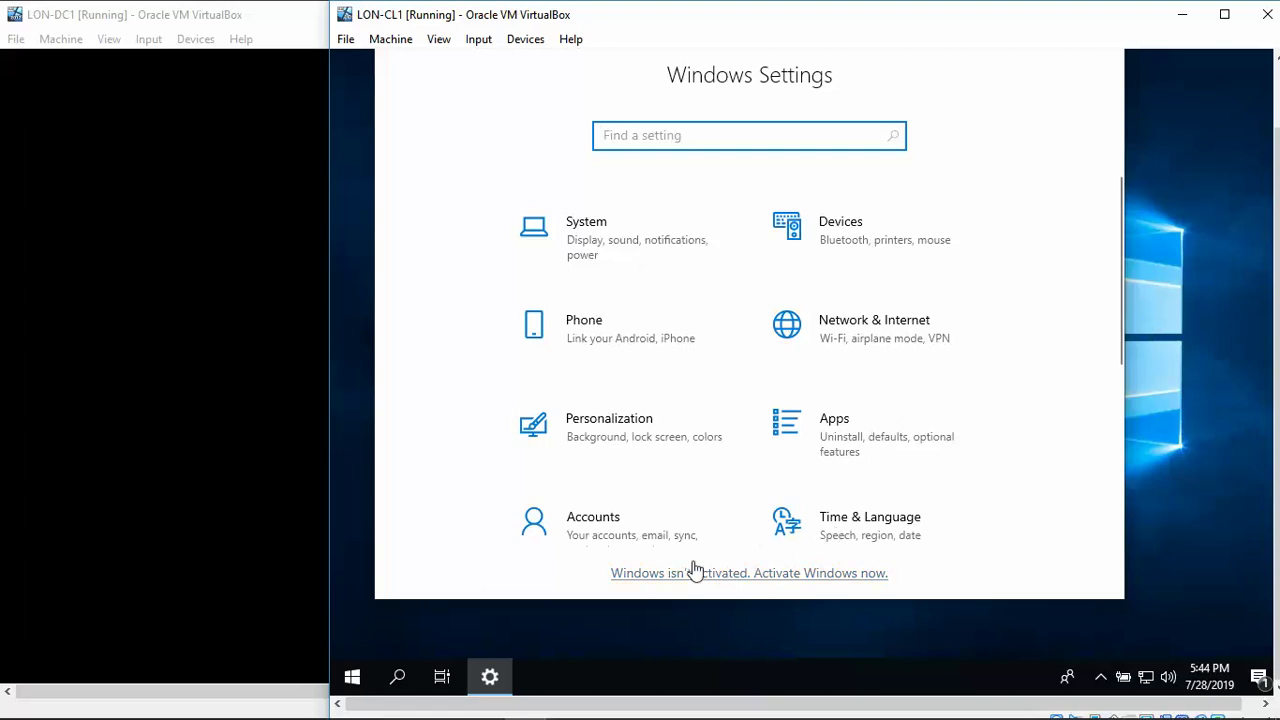
{"action": "left_click", "coordinate": [605, 532]}
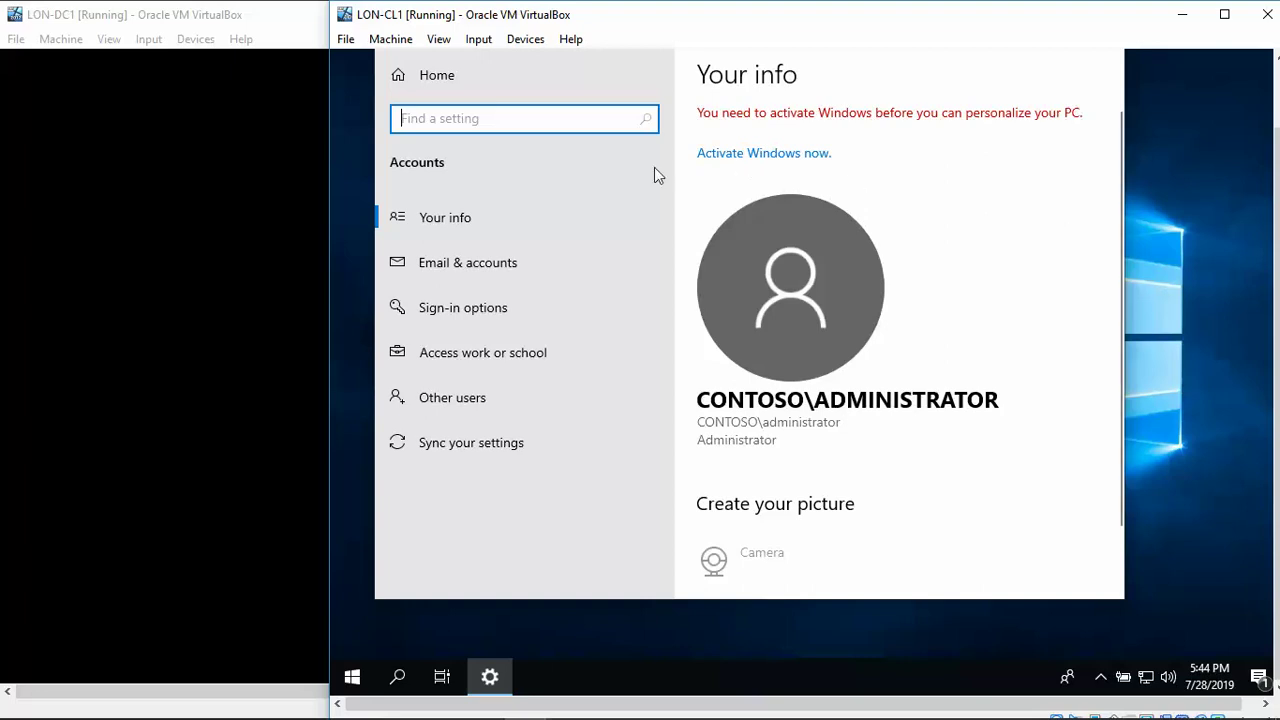
Check under Other users that the new account is listed as an Administrator local account.
{"action": "left_click", "coordinate": [464, 427]}
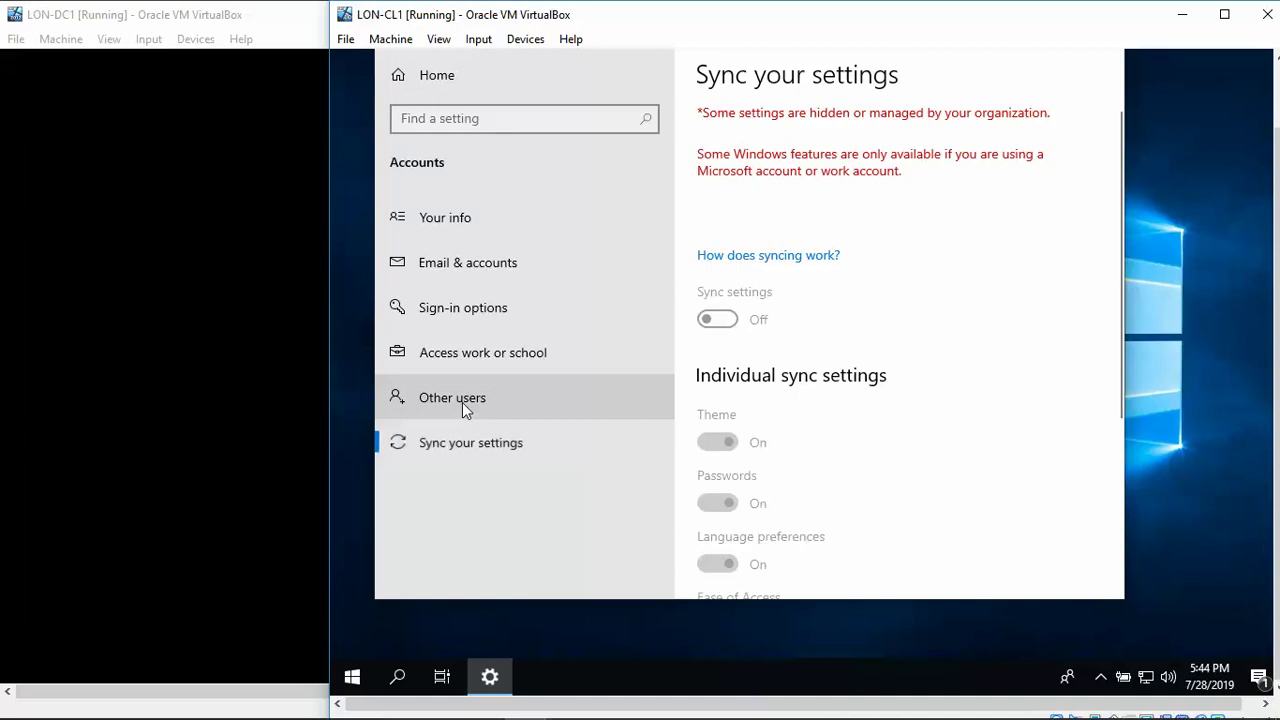
{"action": "left_click", "coordinate": [462, 402]}
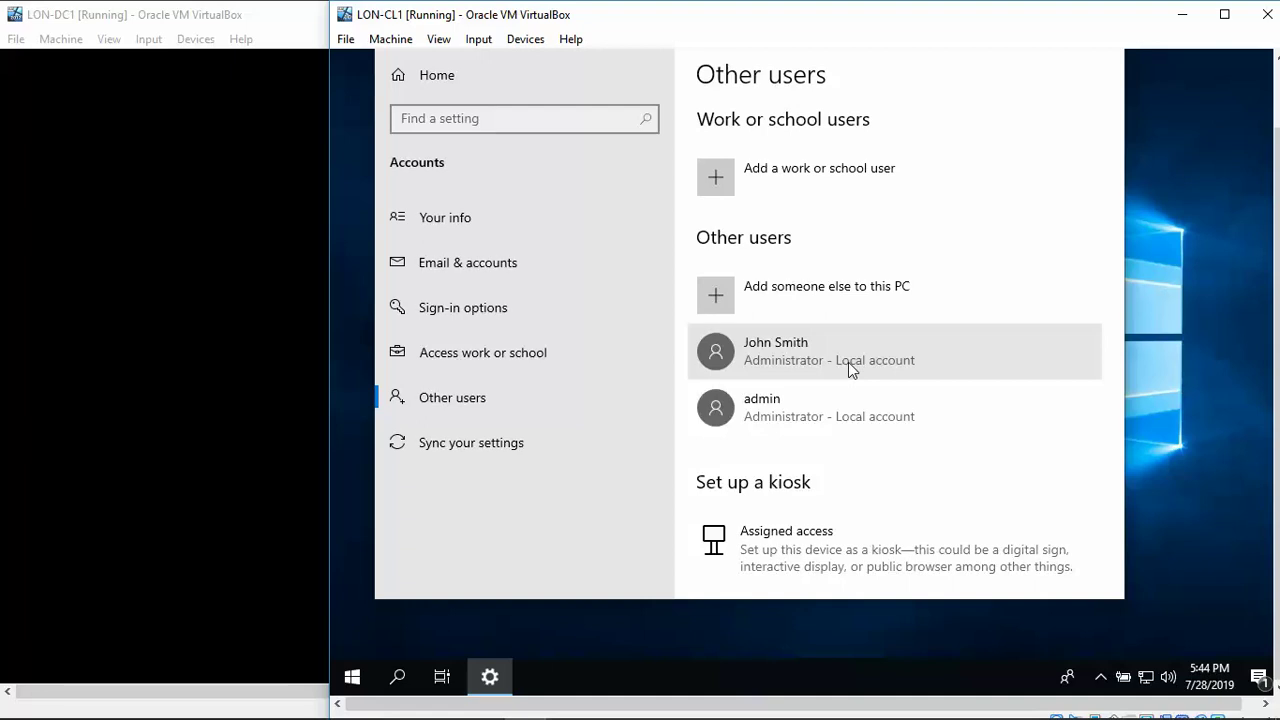
{"action": "left_click", "coordinate": [848, 362]}
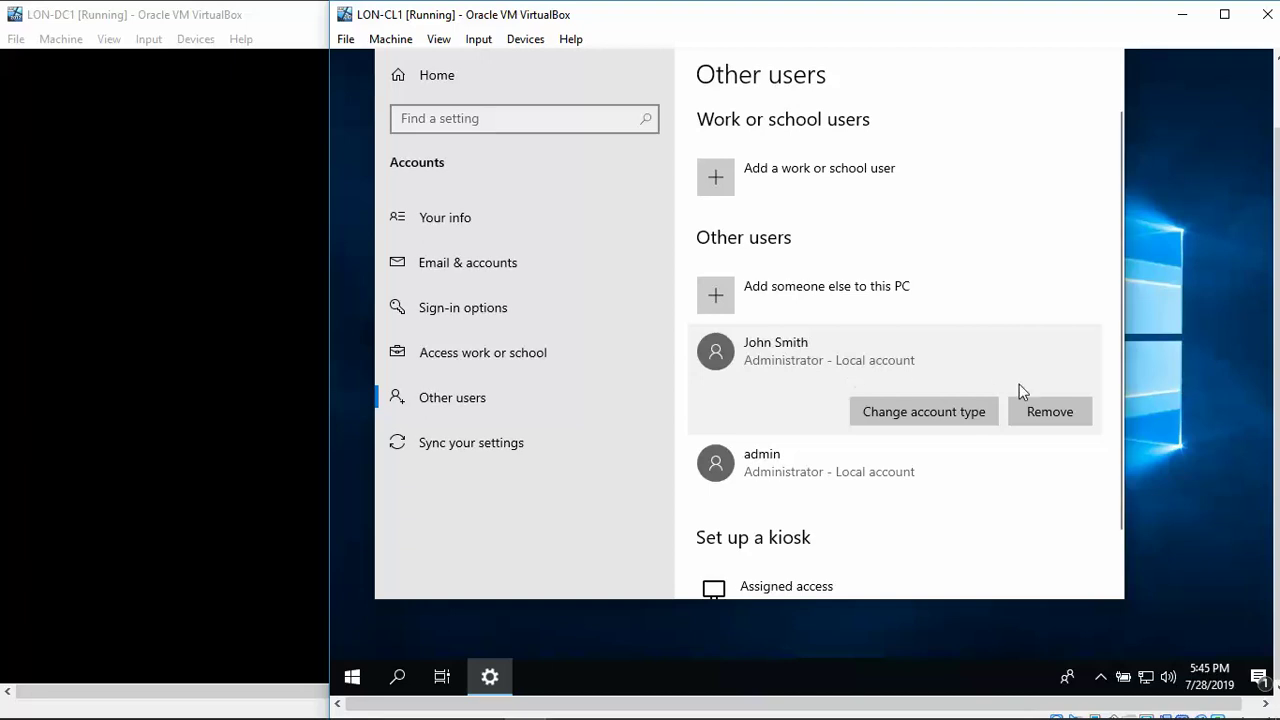
{"action": "left_click_drag", "start_coordinate": [1121, 303], "coordinate": [1125, 402]}
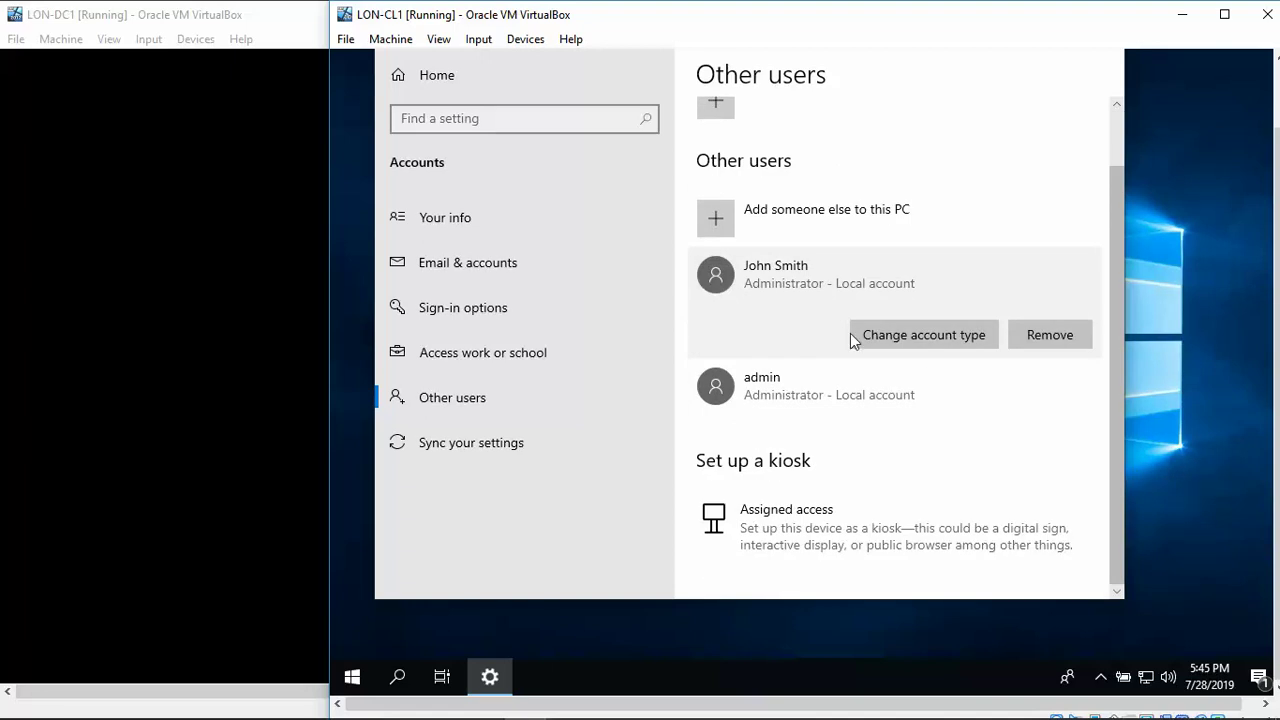
{"action": "left_click", "coordinate": [783, 287]}
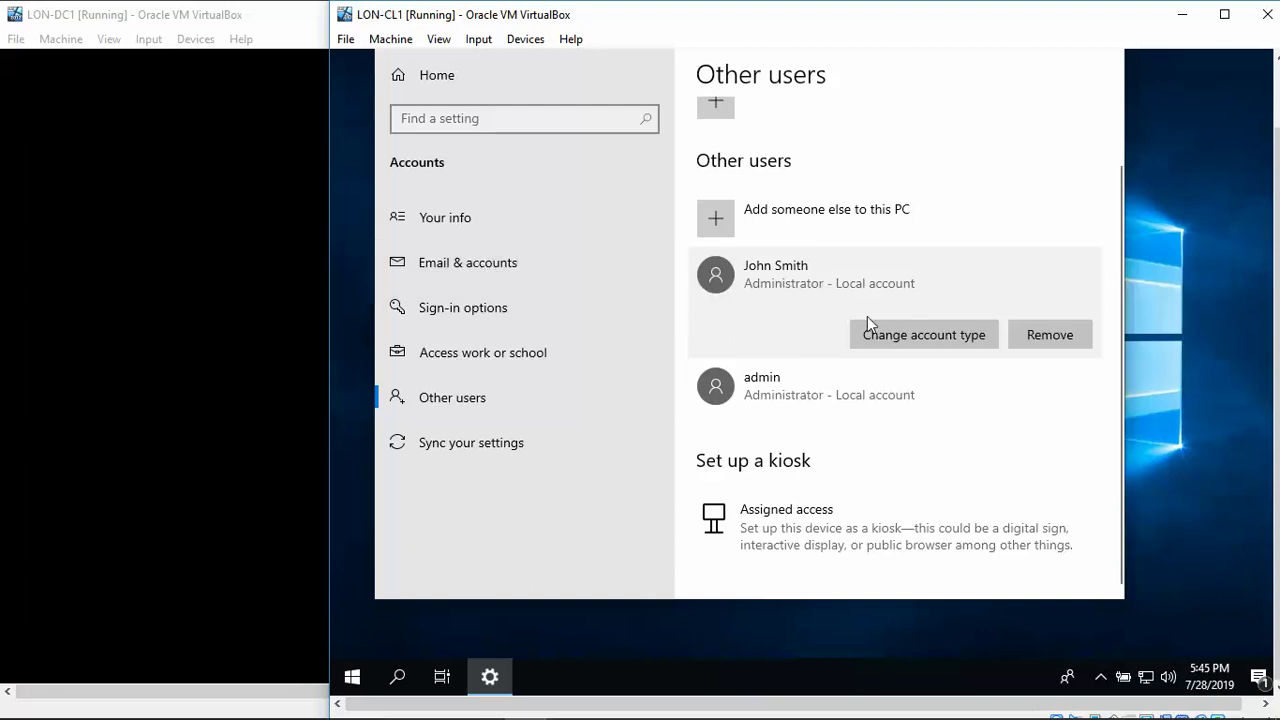
{"action": "left_click", "coordinate": [570, 411]}
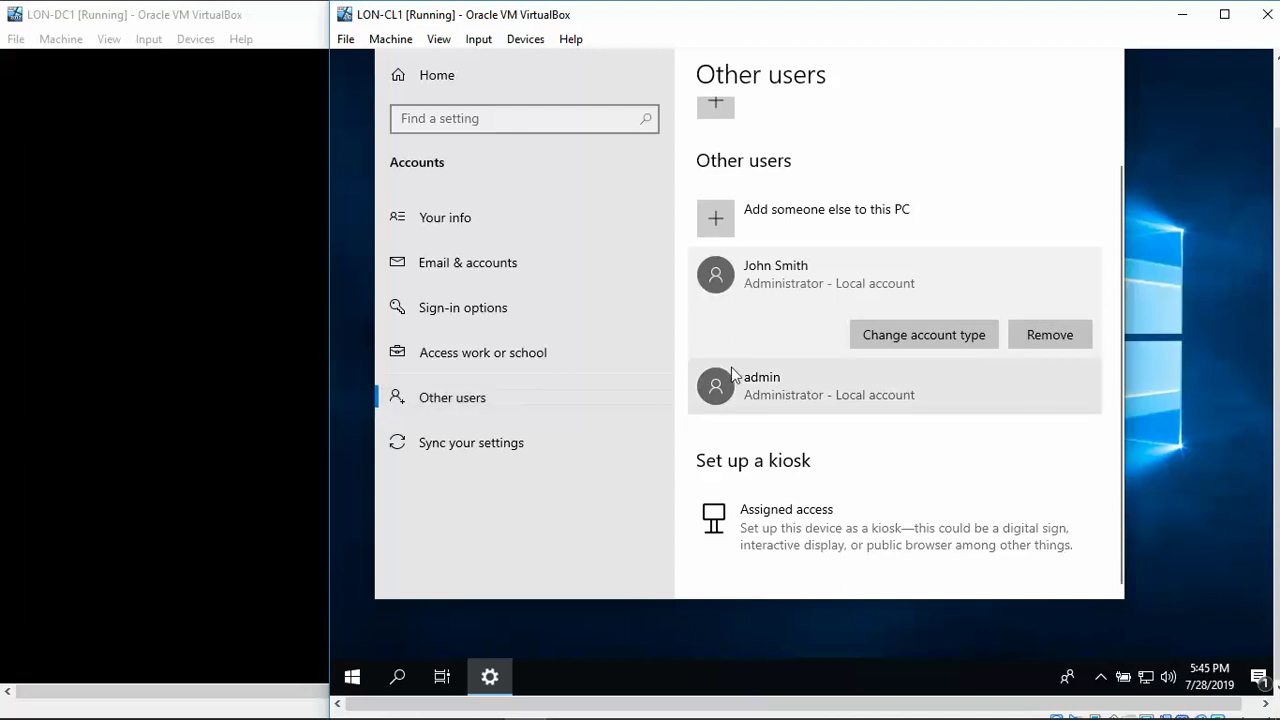
{"action": "left_click", "coordinate": [781, 382]}
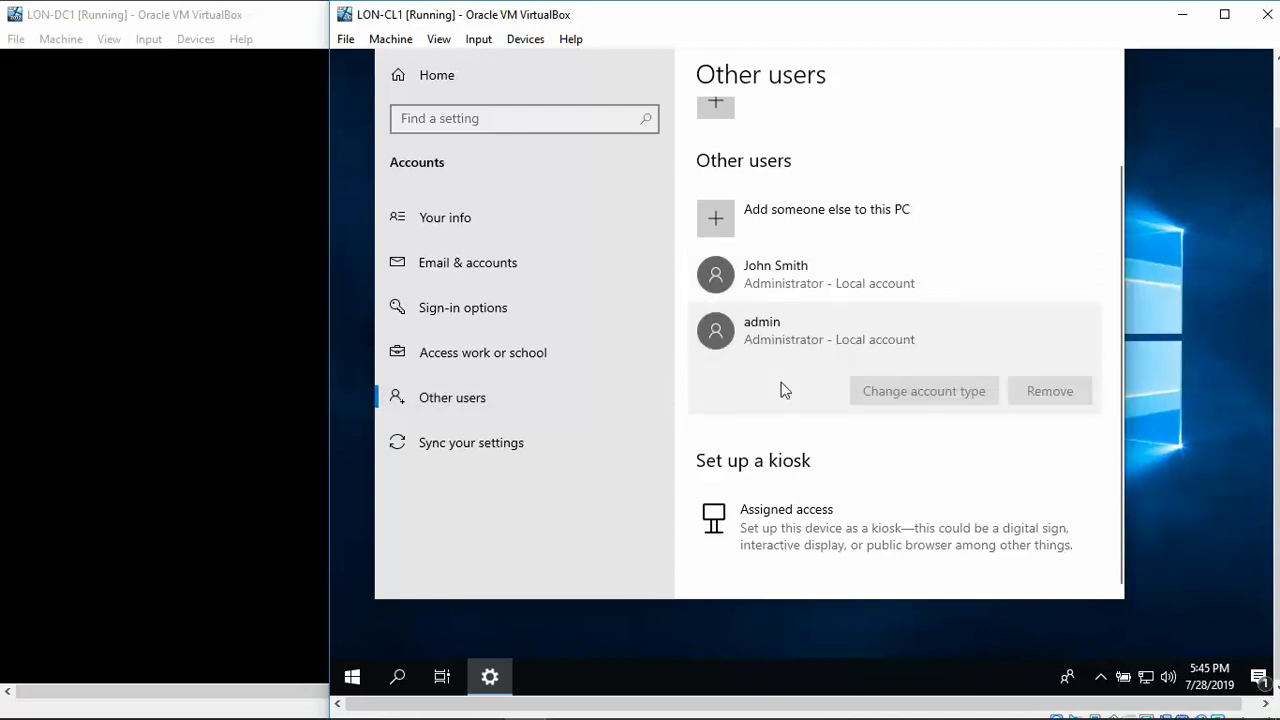
{"action": "left_click", "coordinate": [771, 265]}
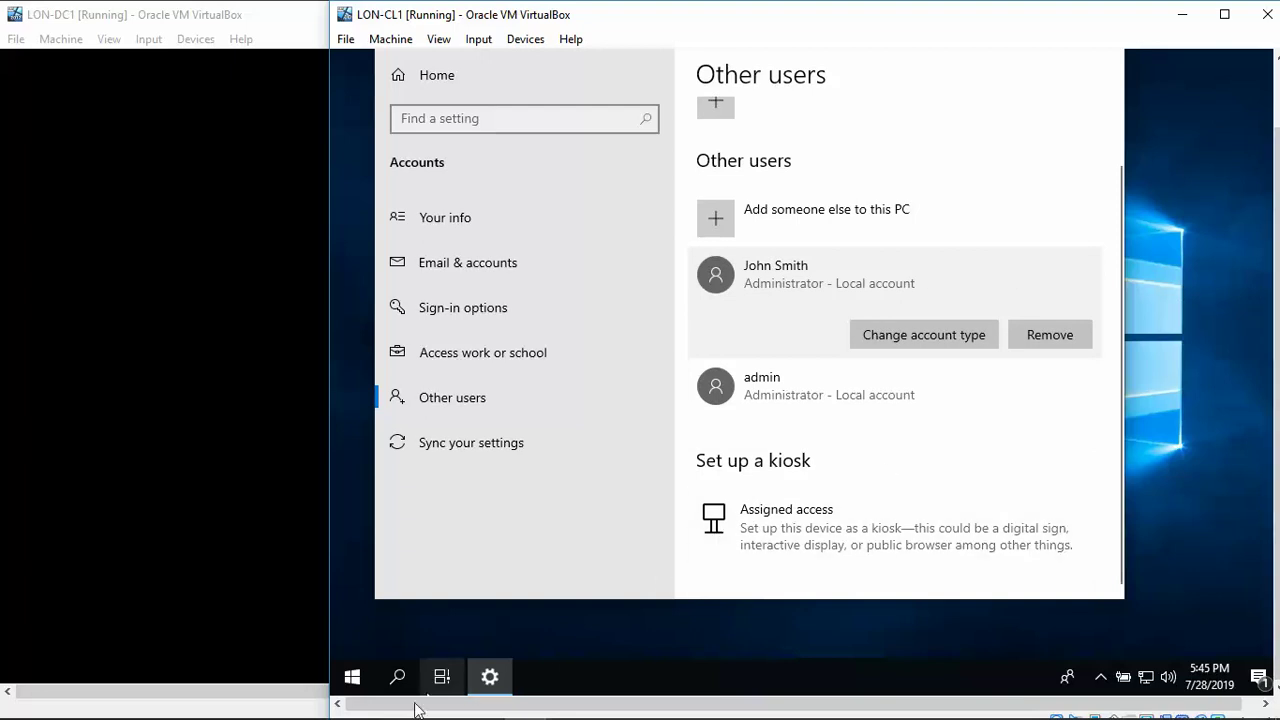
Sign out of the domain administrator session using the Start button's Shut down or sign out menu.
{"action": "right_click", "coordinate": [352, 677]}
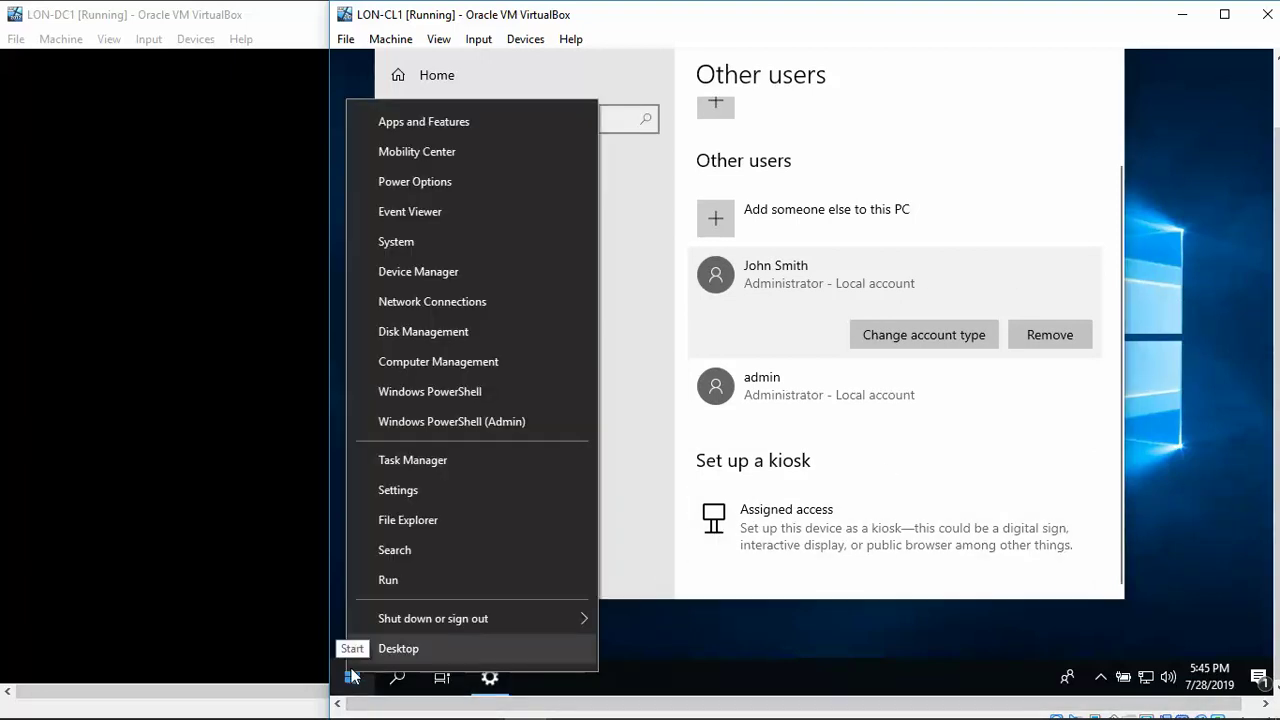
{"action": "mouse_move", "coordinate": [473, 619]}
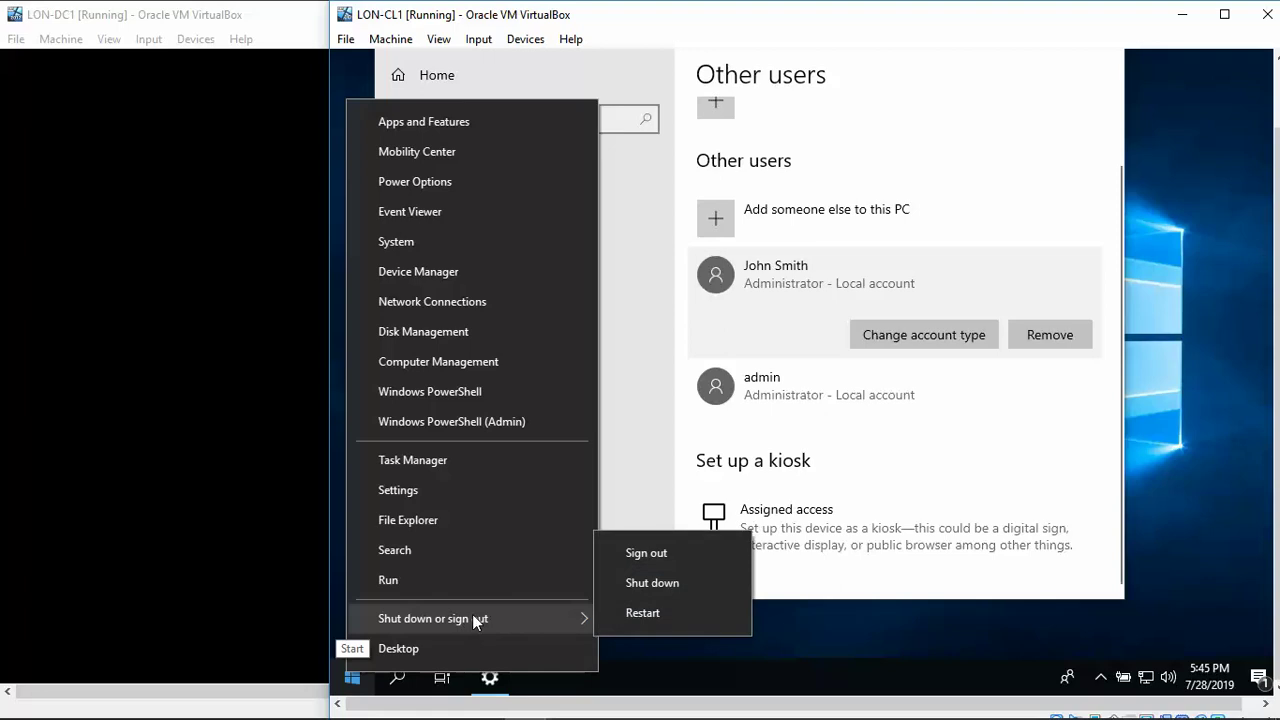
{"action": "left_click", "coordinate": [728, 651]}
{"action": "mouse_move", "coordinate": [724, 712]}
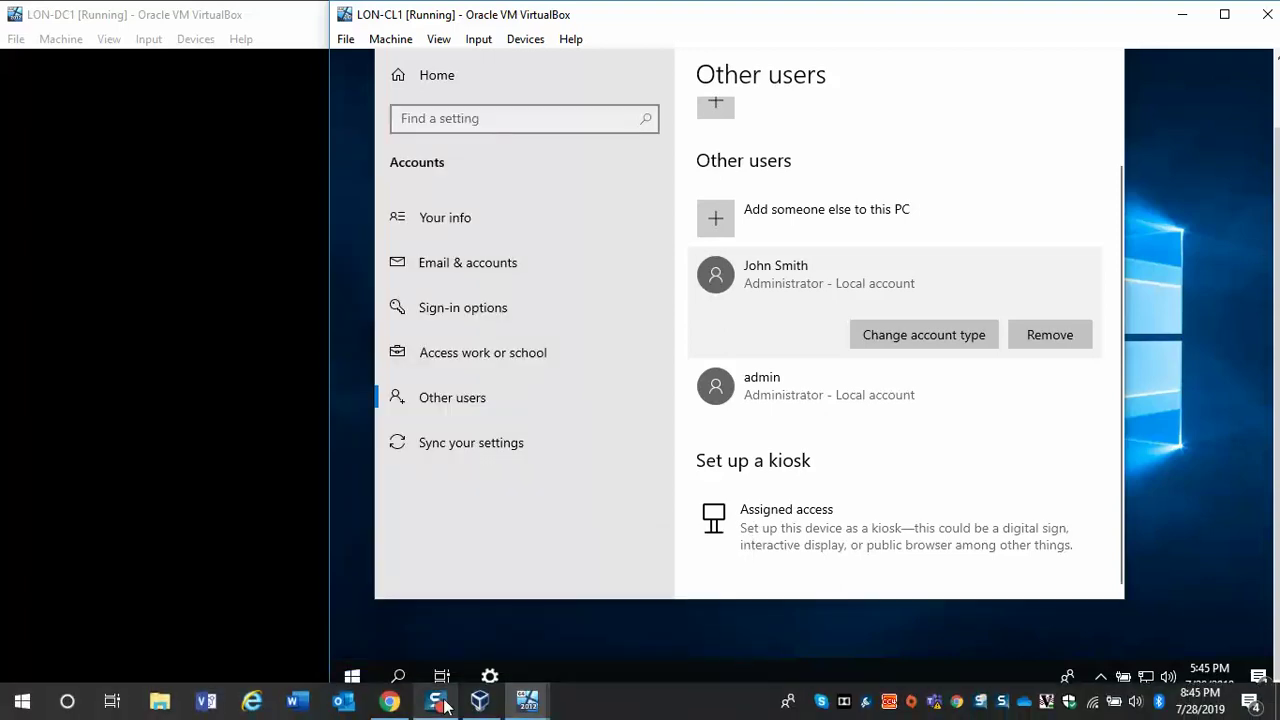
{"action": "right_click", "coordinate": [352, 682]}
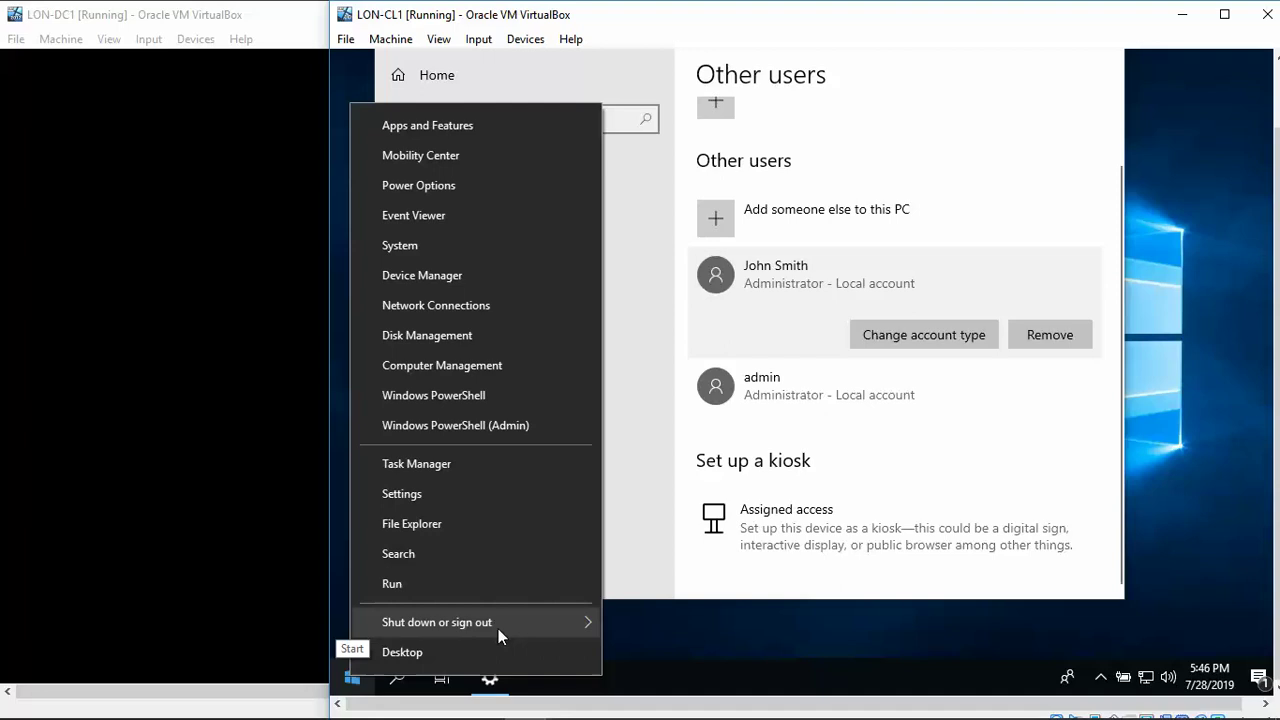
{"action": "mouse_move", "coordinate": [513, 627]}
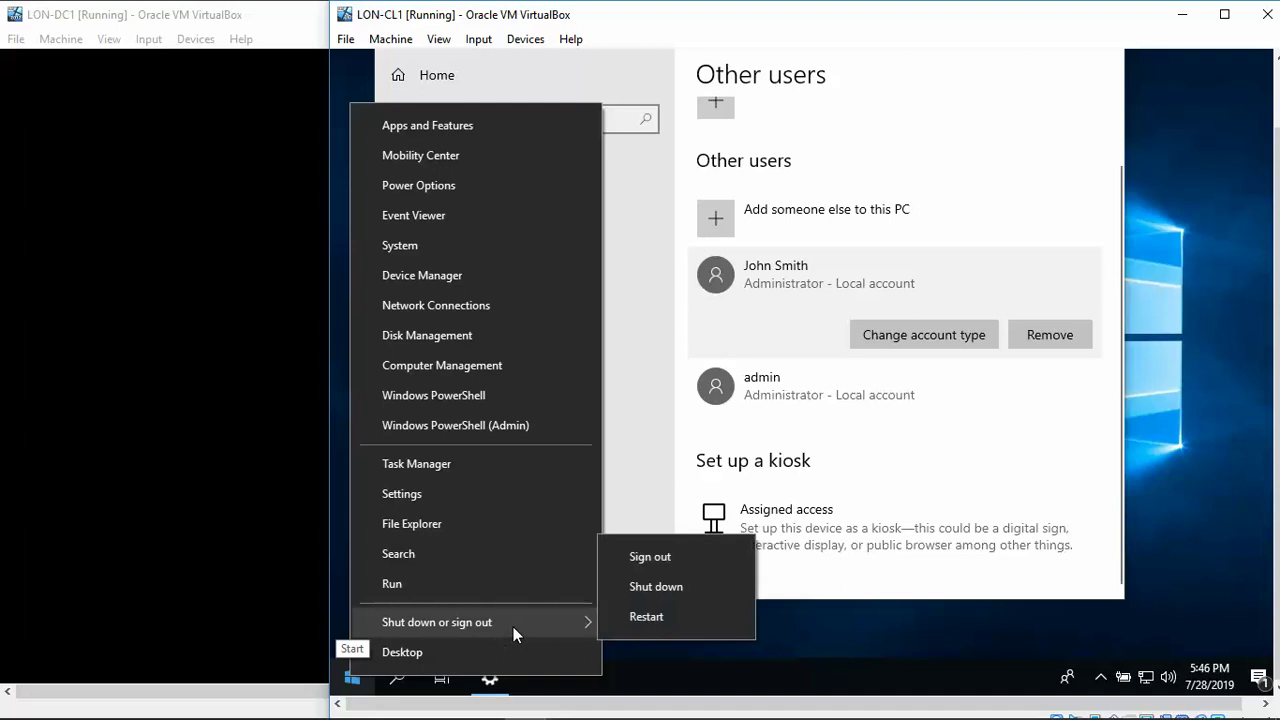
{"action": "left_click", "coordinate": [673, 557]}
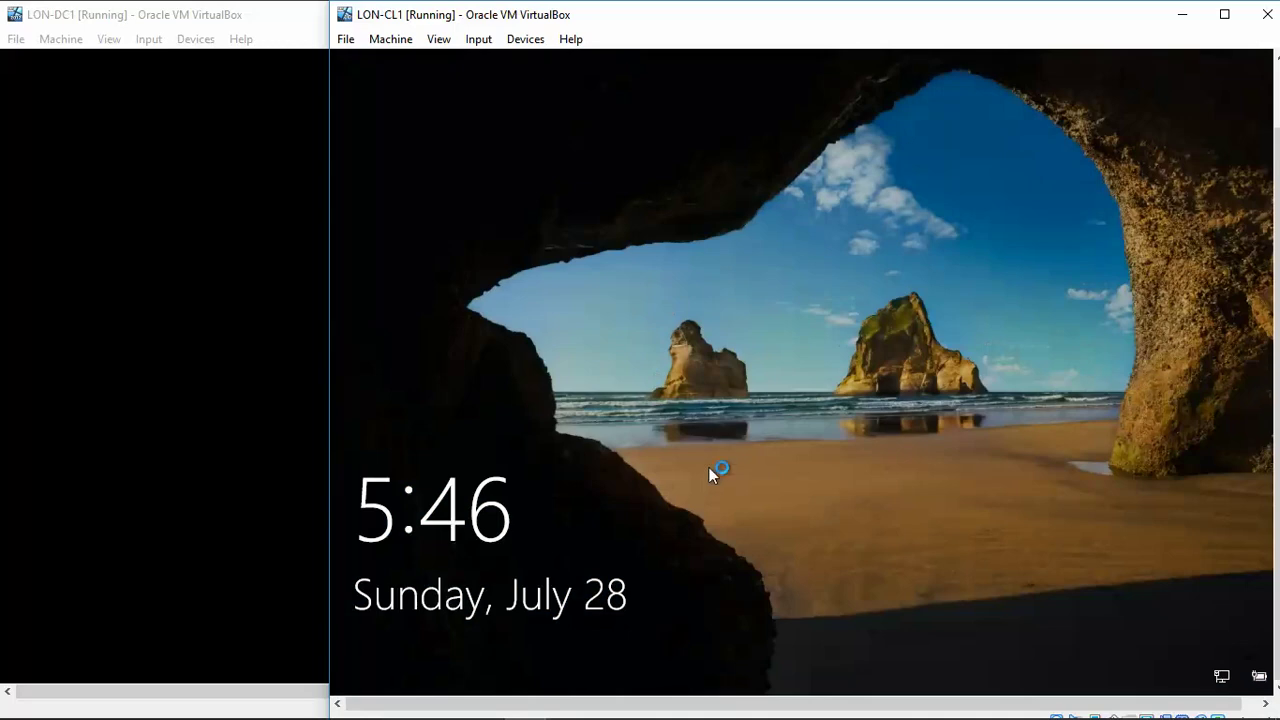
Choose Other user and enter the new local account's user name and password.
{"action": "left_click", "coordinate": [711, 398]}
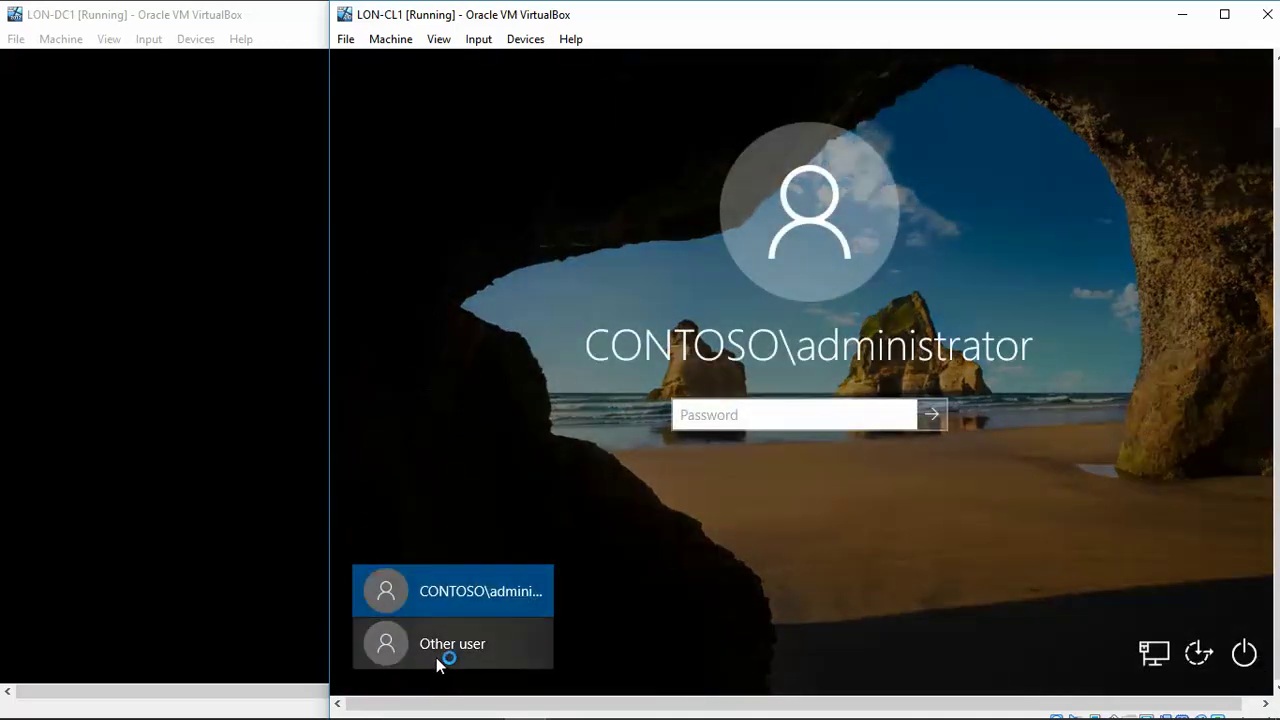
{"action": "left_click", "coordinate": [427, 649]}
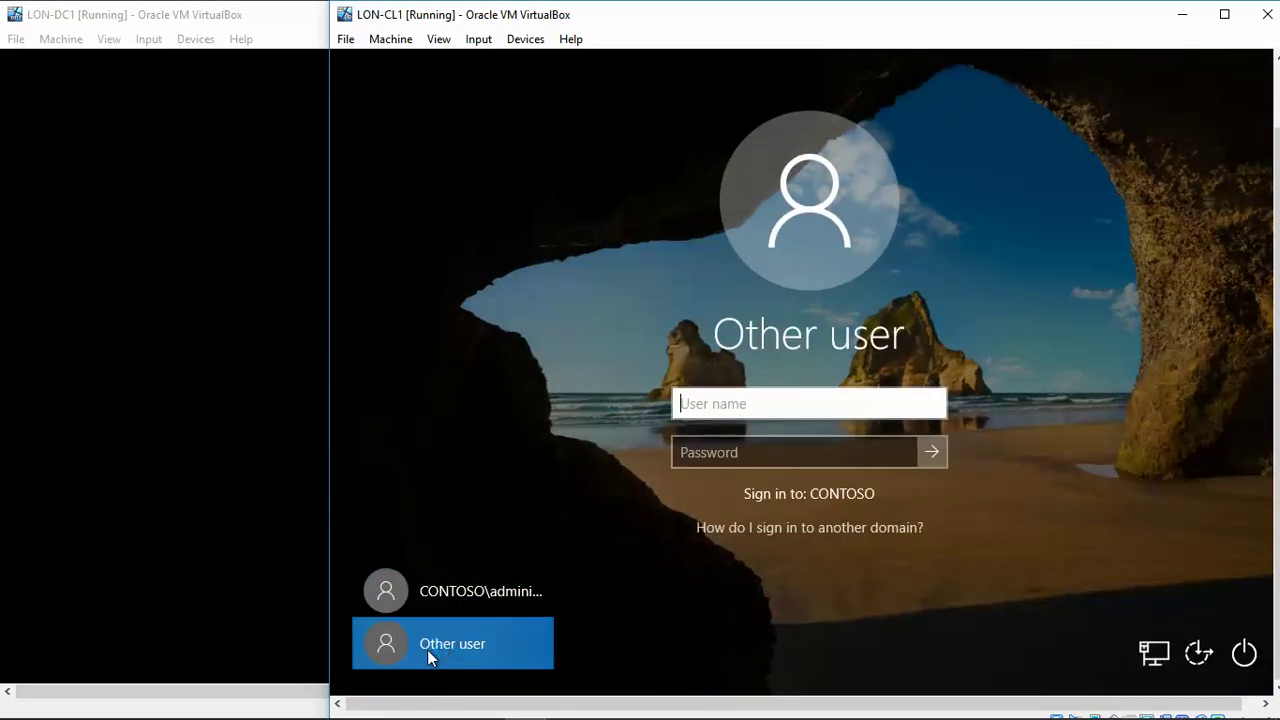
{"action": "type", "text": "jsmith"}
{"action": "key", "text": "Tab"}
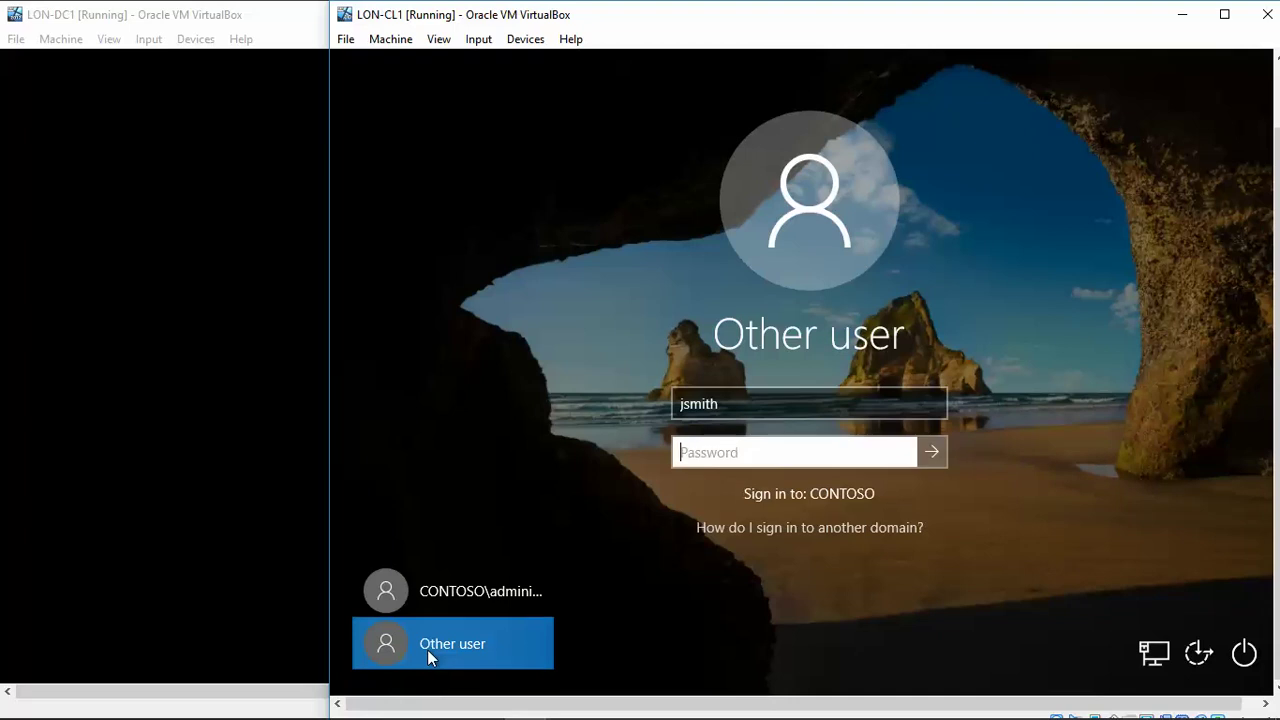
{"action": "type", "text": "Pa55w.rd12"}
{"action": "key", "text": "Tab"}
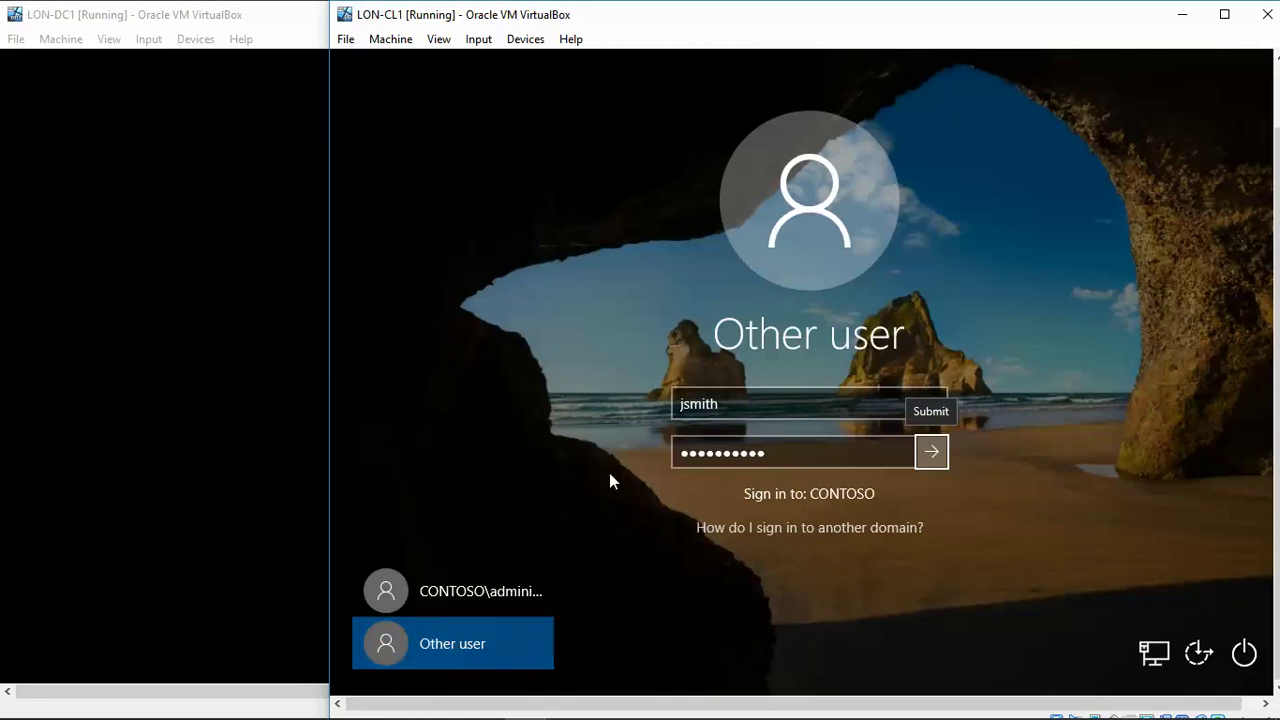
Prefix the user name with LON-CL1\ to target the local machine, then sign in.
{"action": "left_click", "coordinate": [739, 404]}
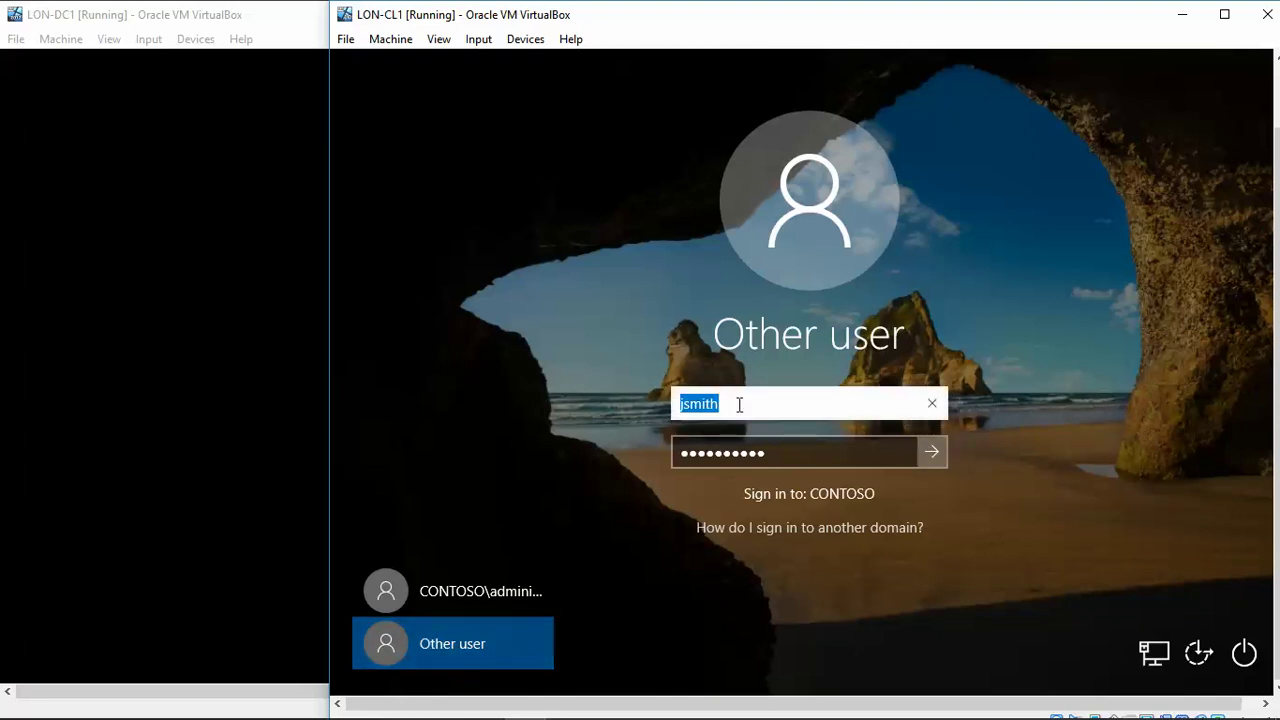
{"action": "key", "text": "Home"}
{"action": "type", "text": "LON-CL1"}
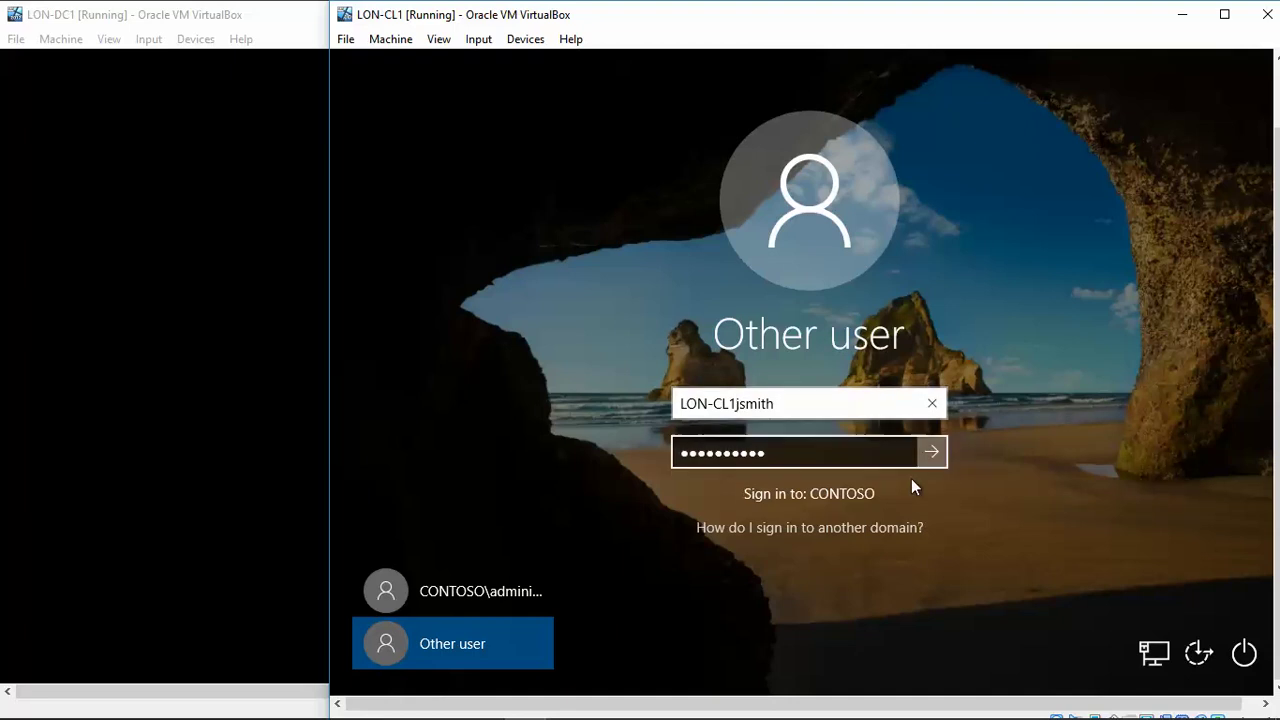
{"action": "type", "text": "\\"}
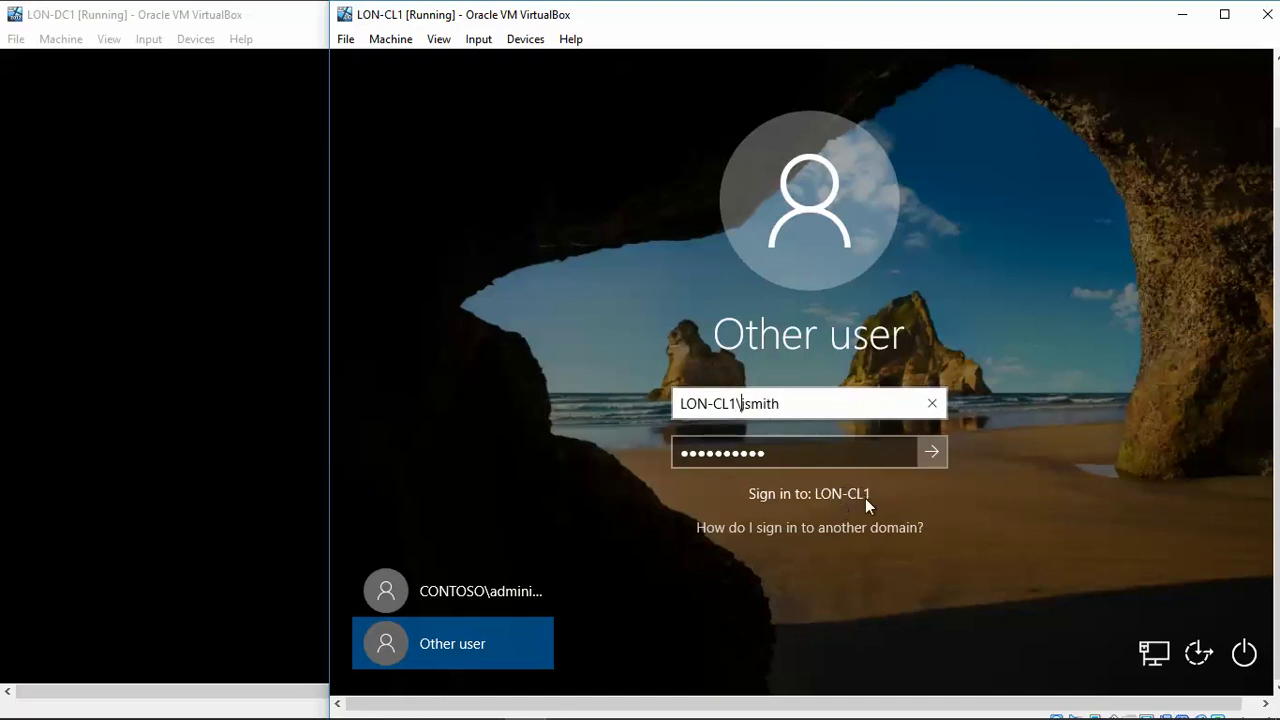
{"action": "left_click", "coordinate": [929, 453]}
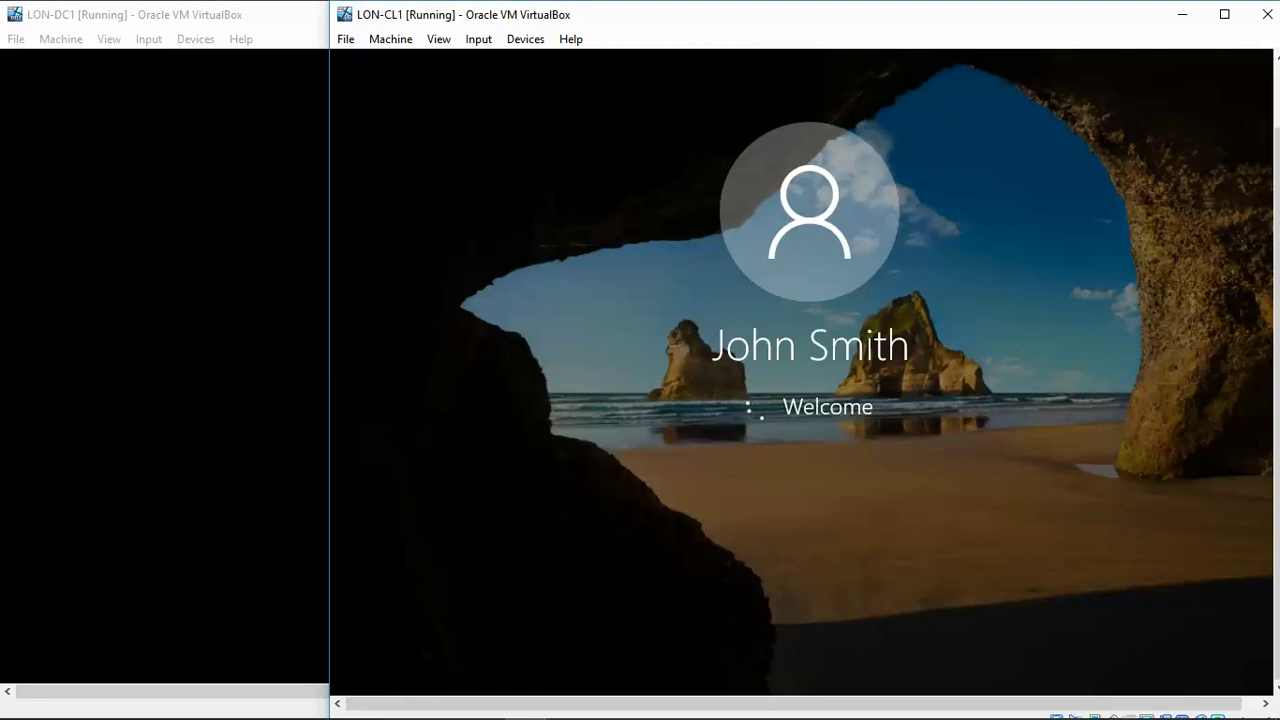